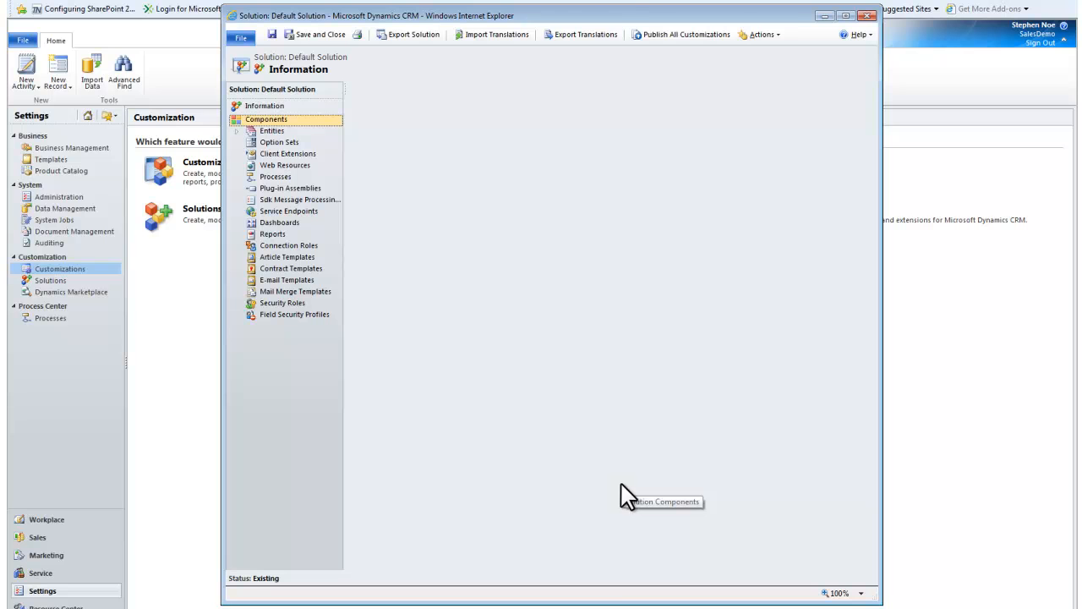
- List the fields of the User entity in the default solution's components
click(237, 133)
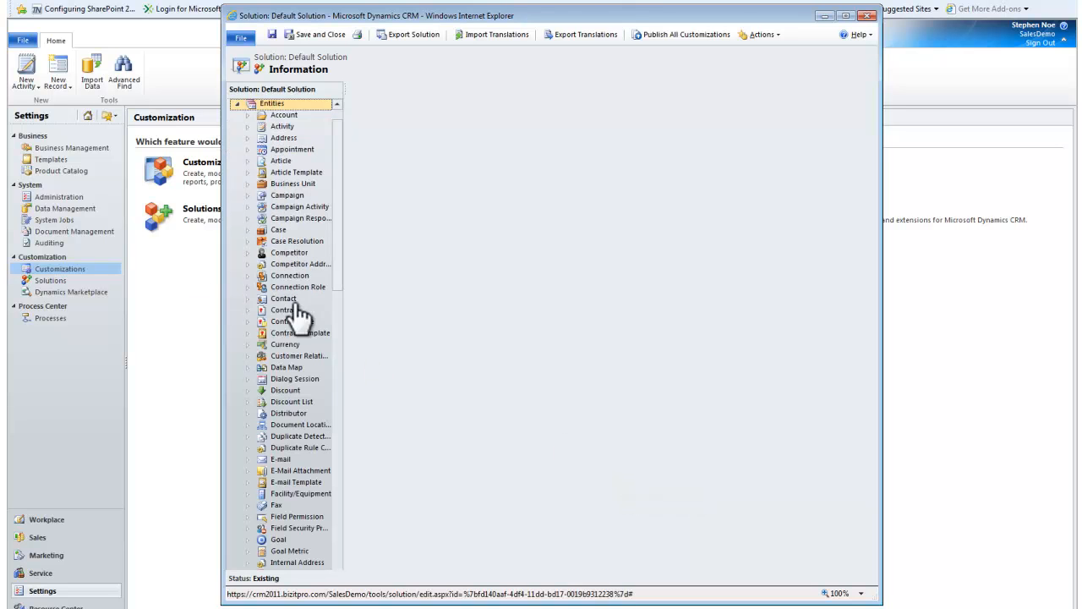
scroll(305, 420, down, 10)
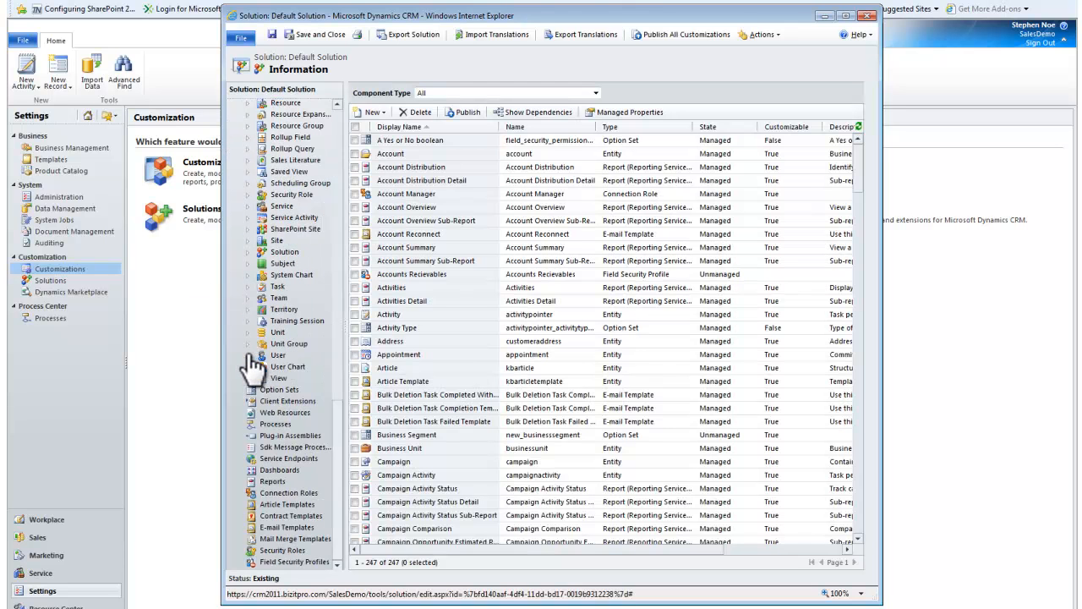
click(254, 357)
click(288, 401)
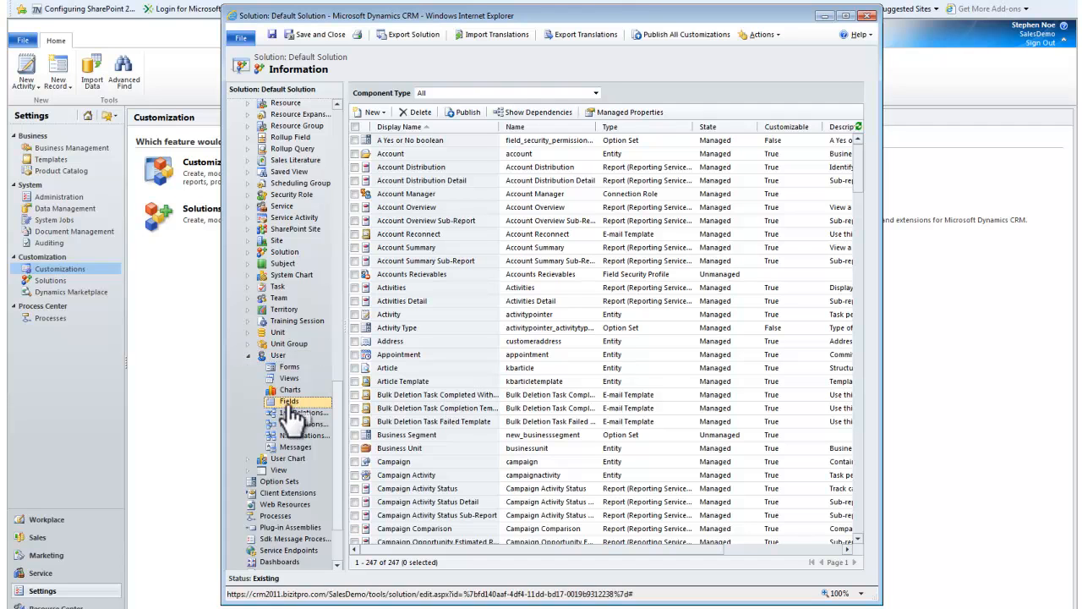
- Look through the User entity's fields and restrict the list to the Custom view
drag(852, 248, 863, 423)
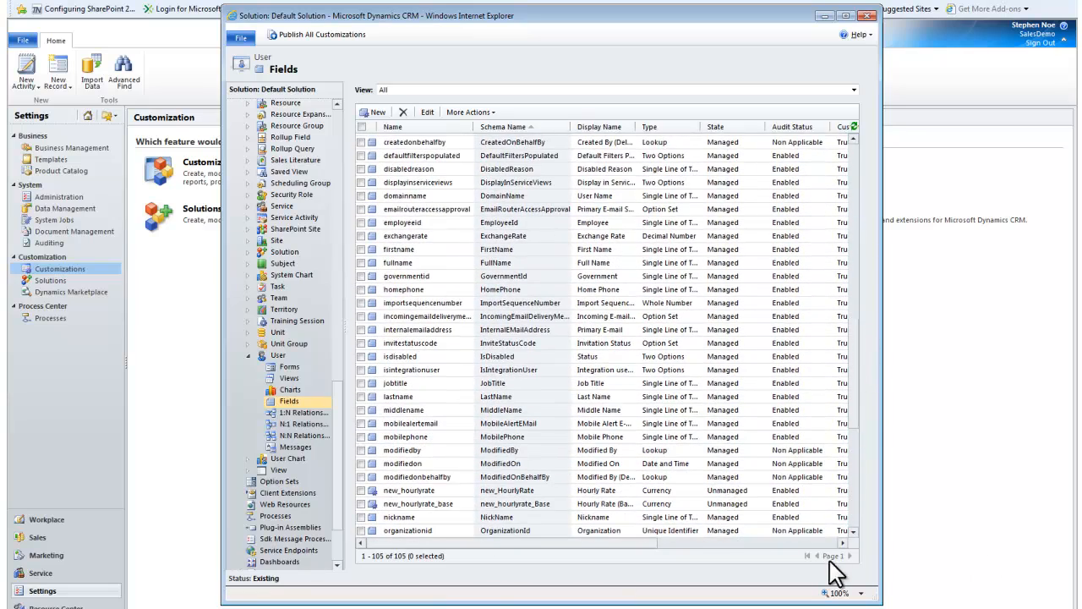
scroll(855, 536, down, 4)
scroll(854, 536, down, 2)
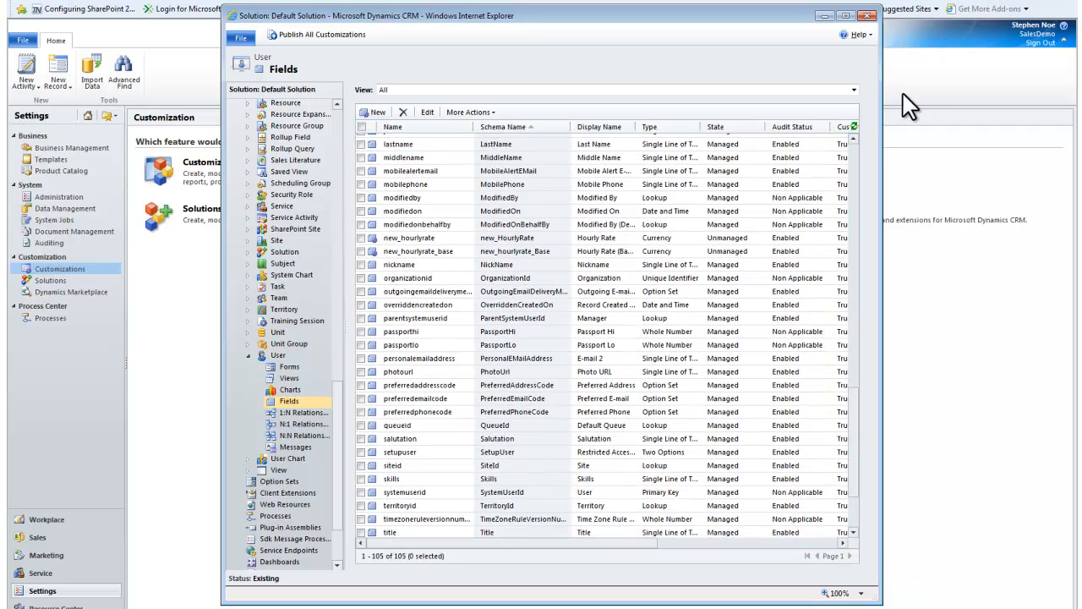
click(853, 91)
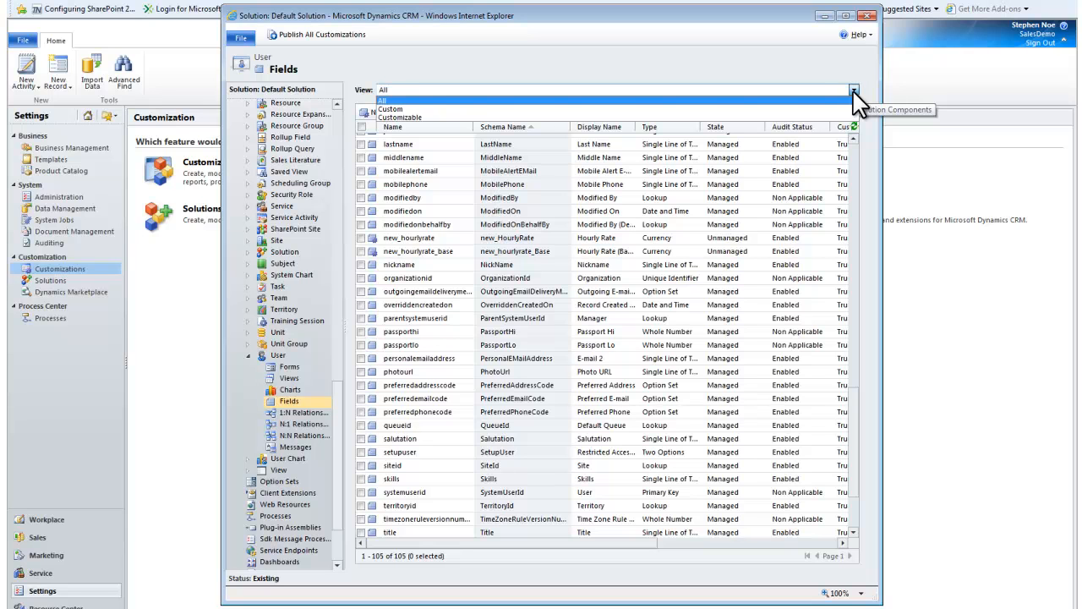
click(401, 112)
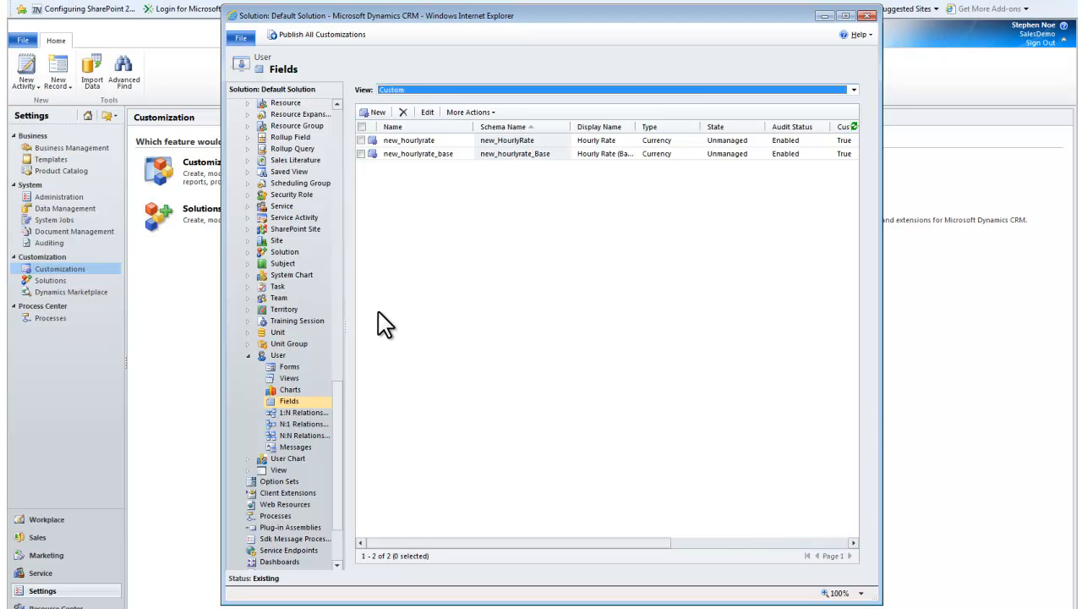
- Review the field security settings of the custom Hourly Rate field, and close the field and the default solution
double_click(426, 142)
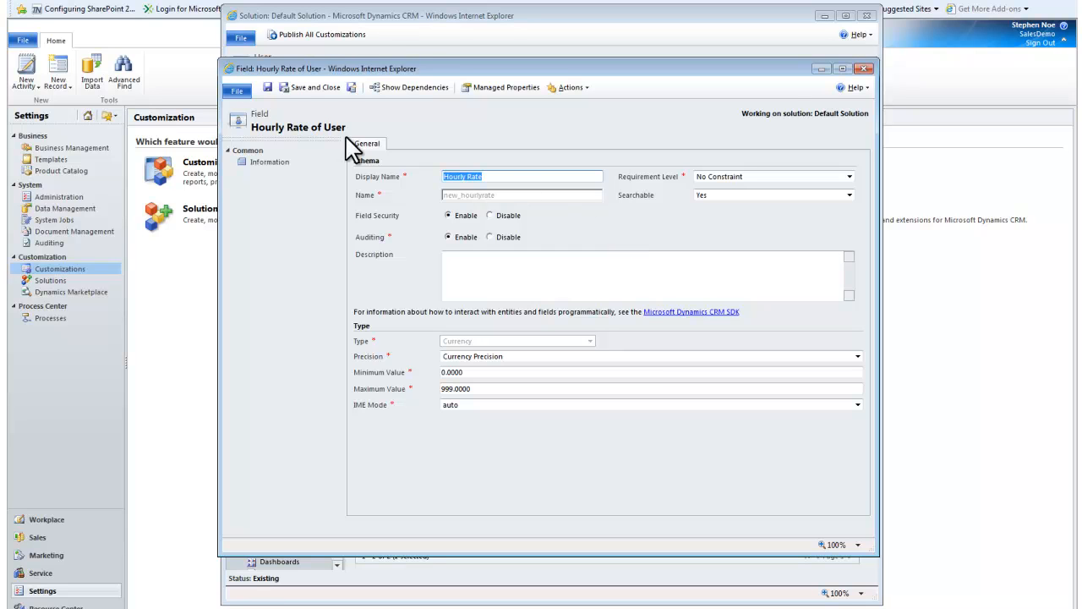
click(317, 88)
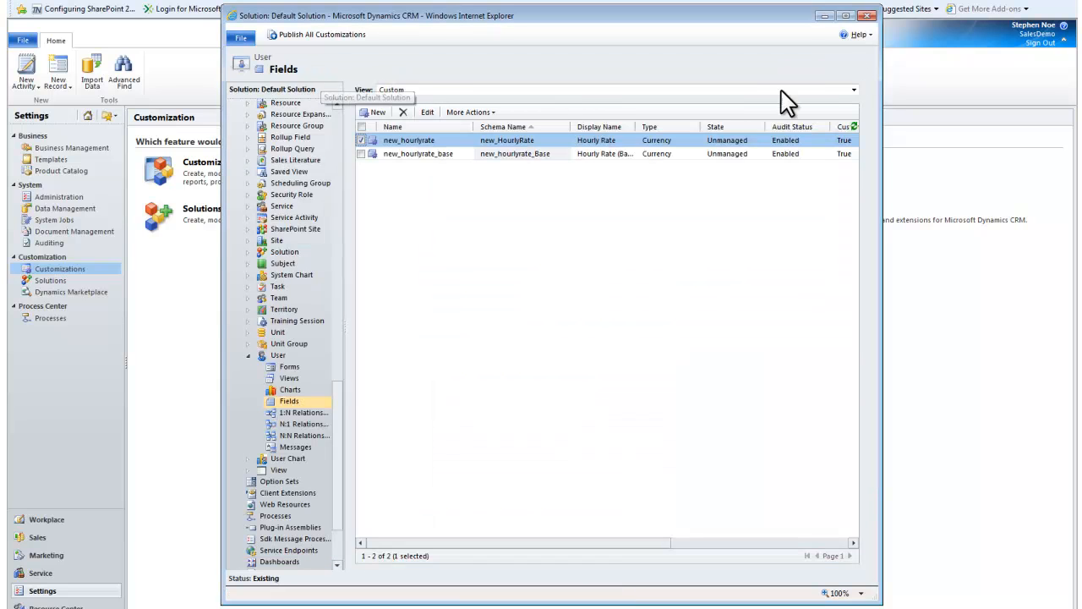
click(869, 17)
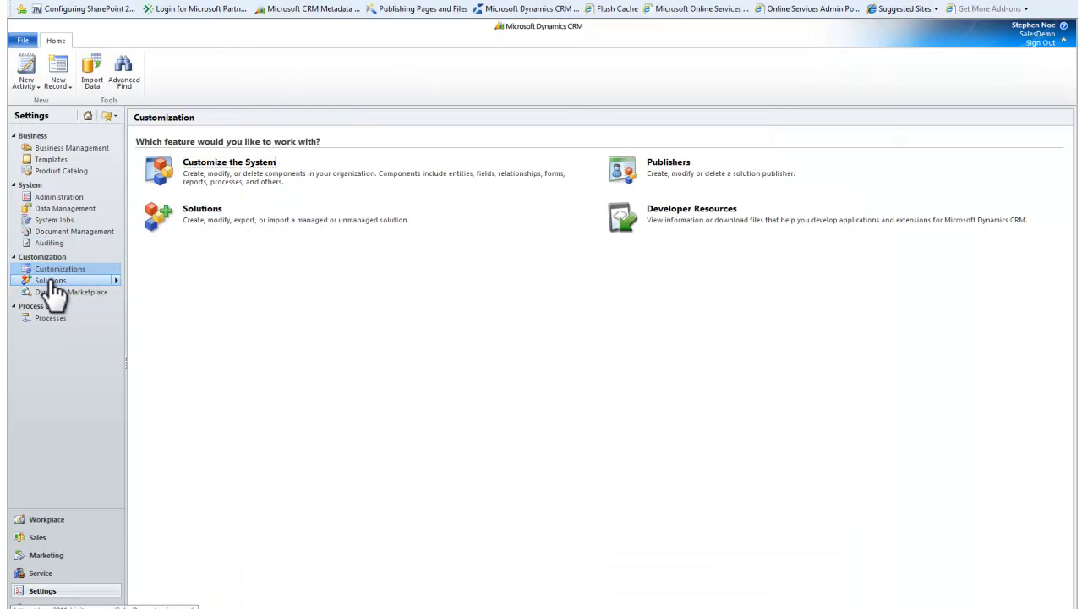
- Open the Payroll Manager profile from the field security profiles in the Administration settings
click(60, 197)
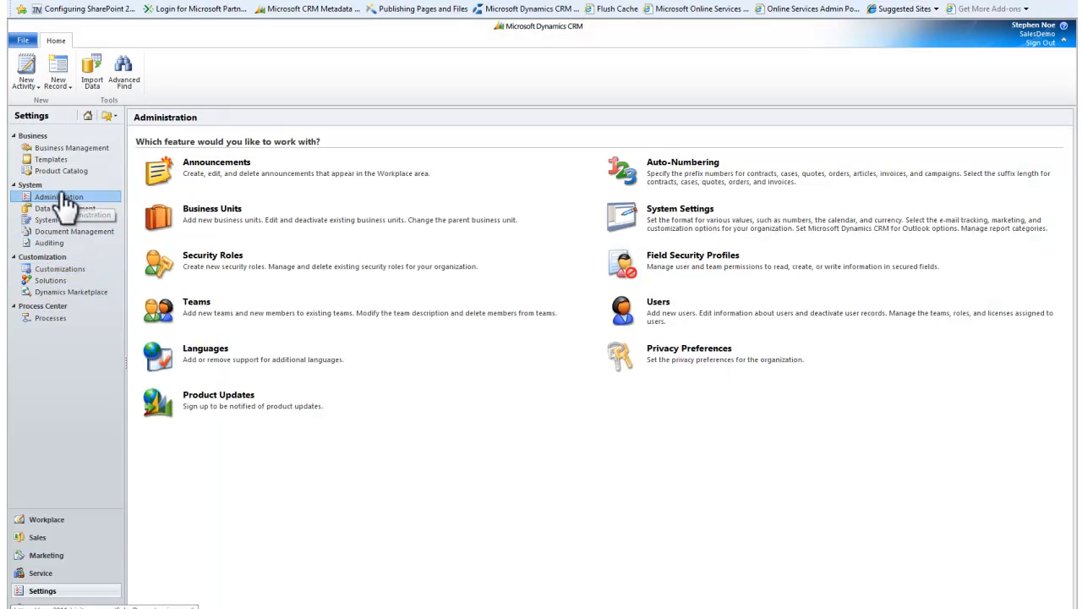
click(684, 258)
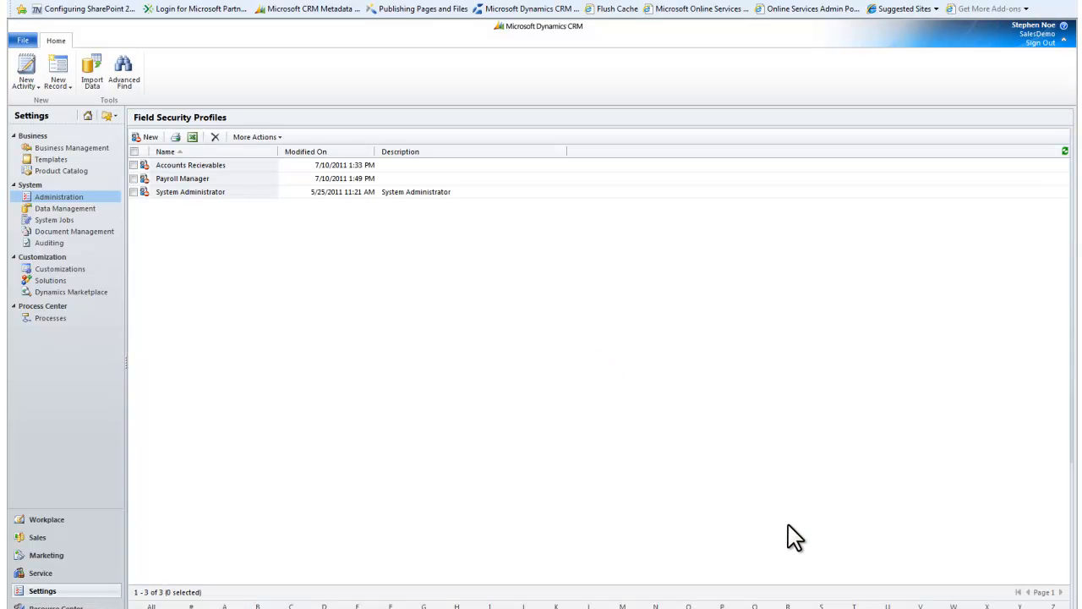
double_click(250, 180)
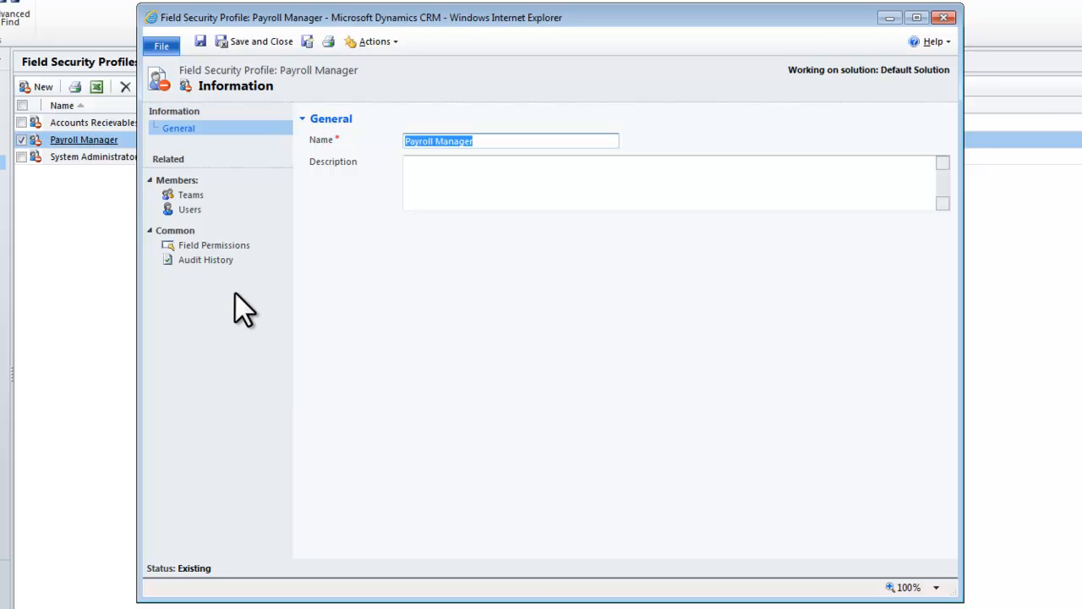
- Set Allow Update and Allow Create to Yes for the Hourly Rate field in the Payroll Manager profile, and save and close it
click(225, 249)
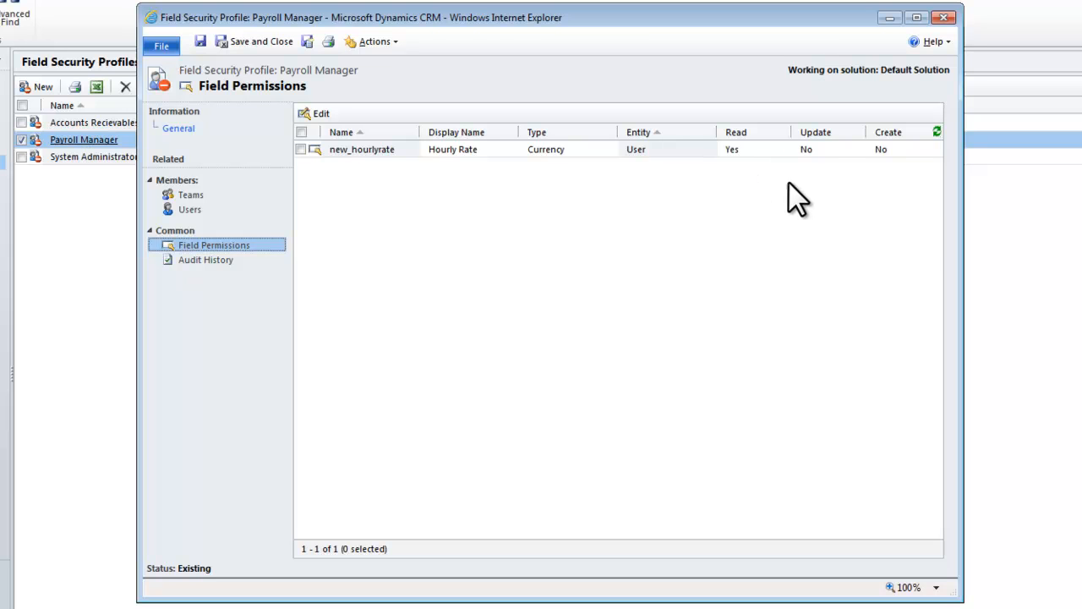
double_click(365, 149)
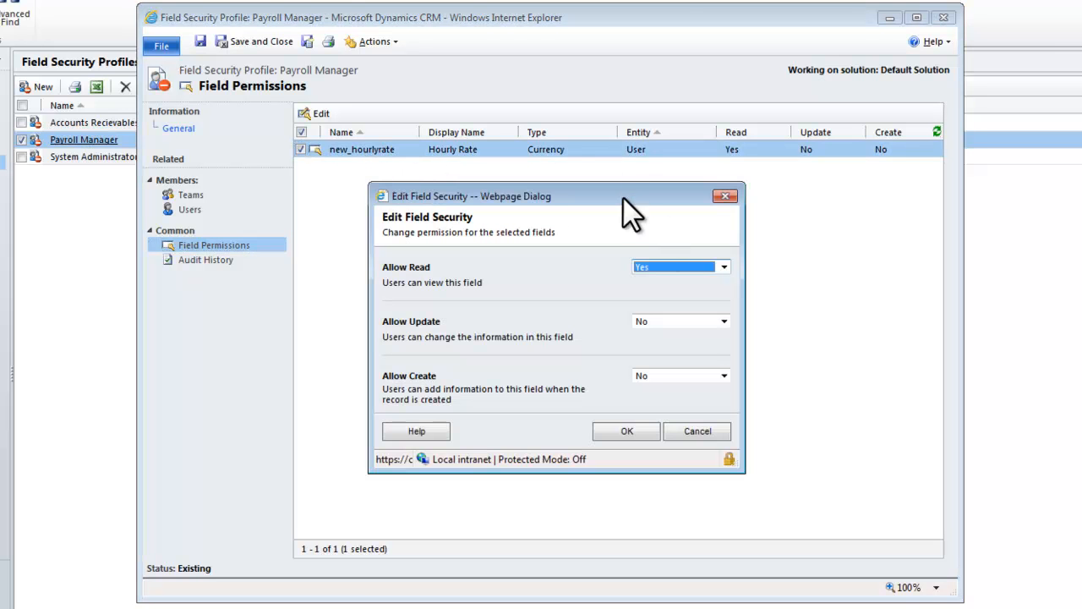
drag(624, 199, 612, 69)
drag(734, 341, 806, 408)
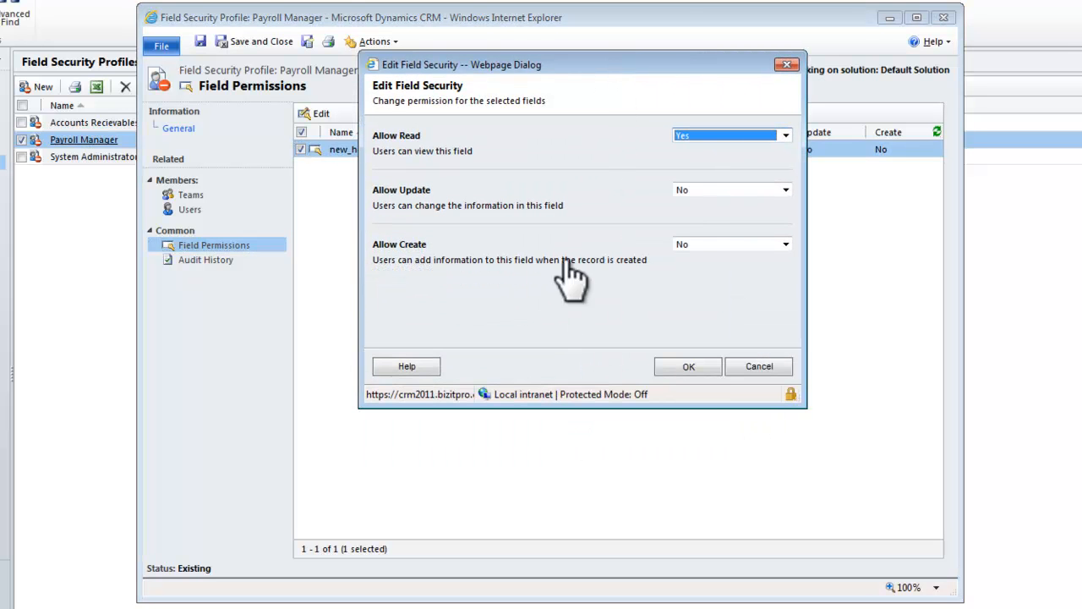
click(787, 190)
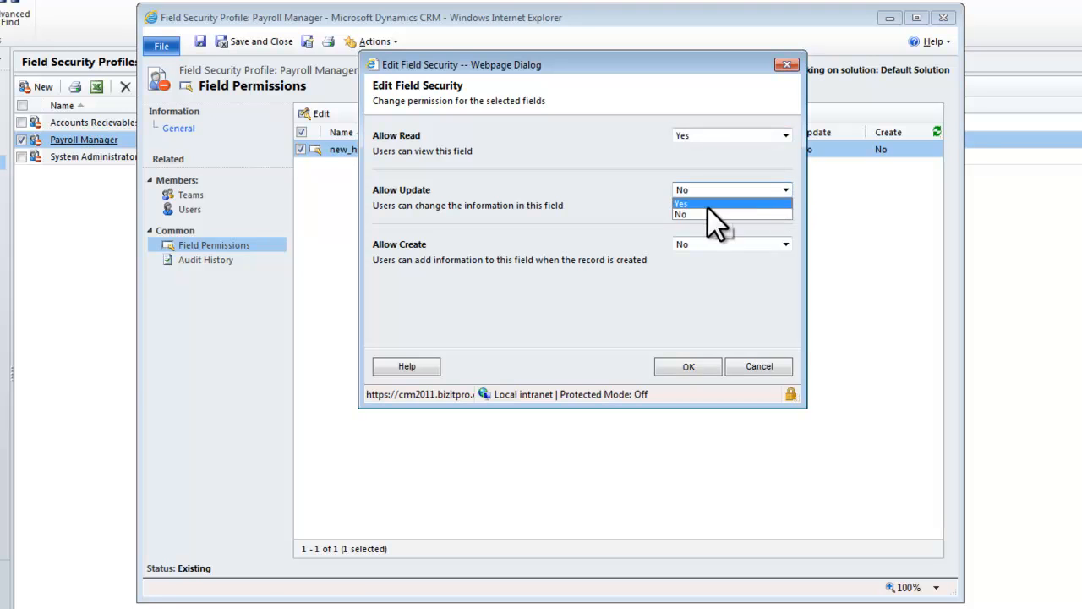
click(710, 213)
click(786, 244)
click(715, 267)
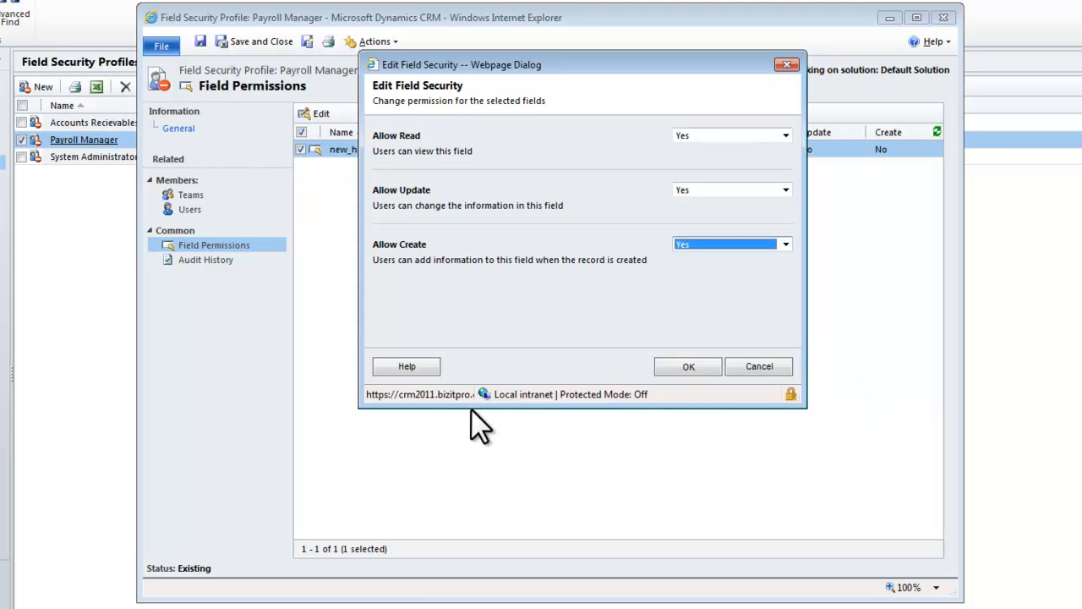
click(693, 368)
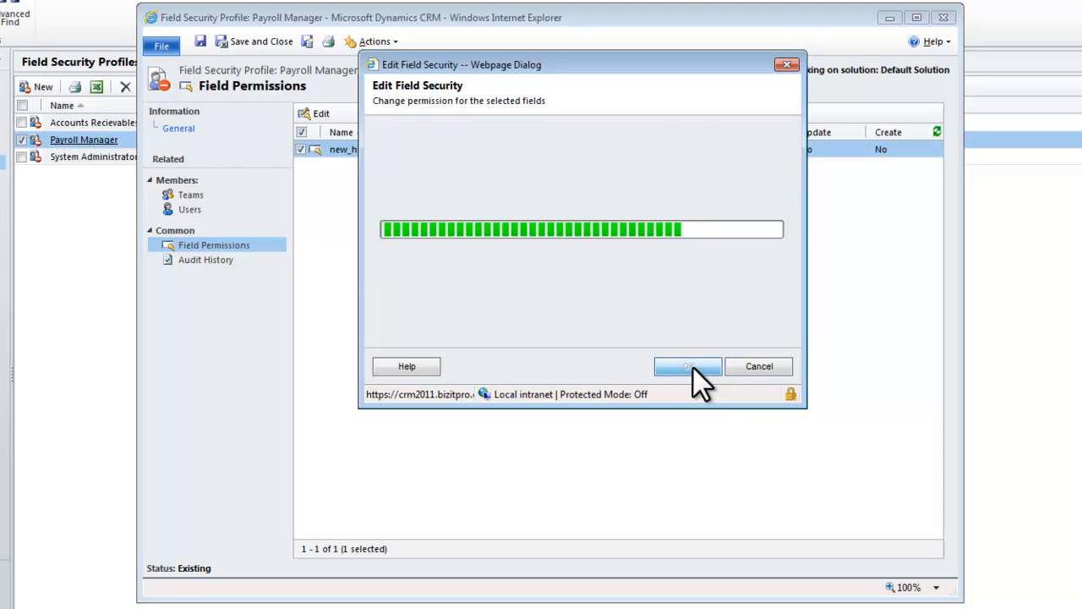
click(276, 46)
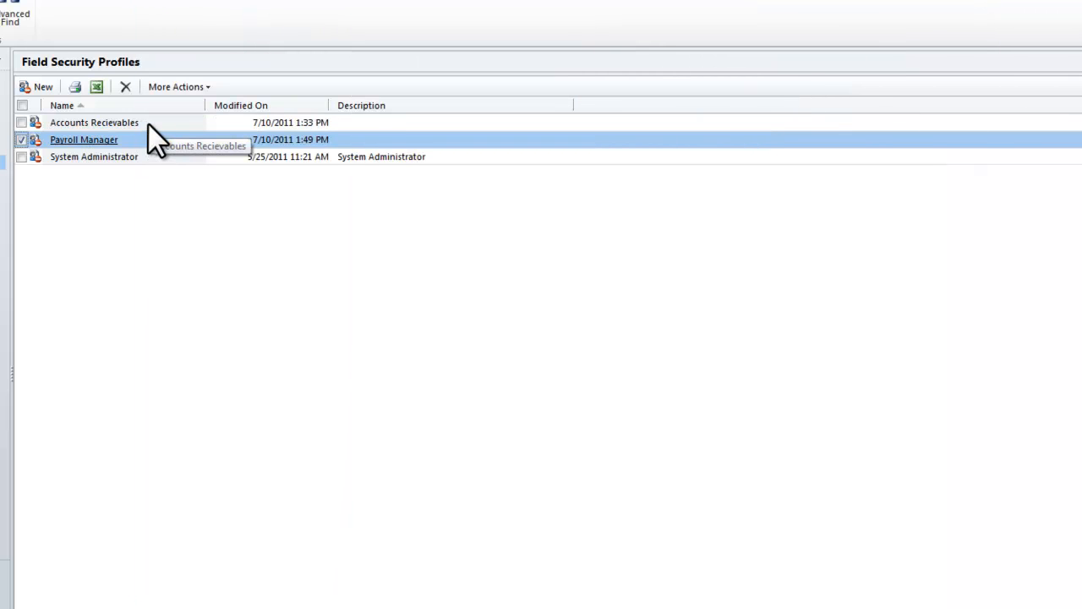
- Set Allow Read to Yes for the Hourly Rate field in the Accounts Recievables security profile's field permissions
click(148, 125)
double_click(149, 125)
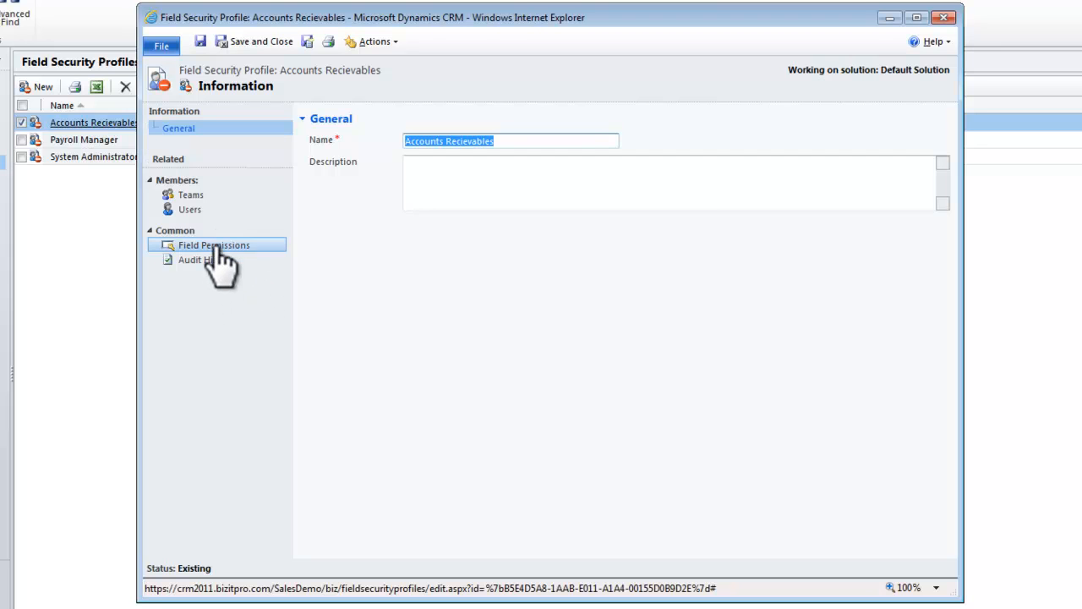
click(272, 247)
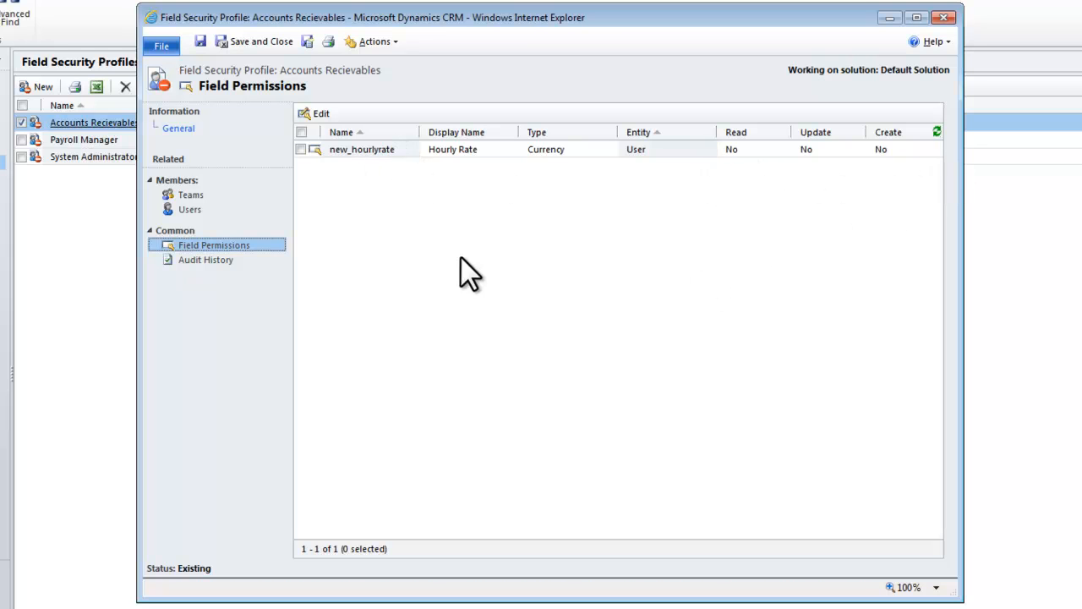
click(301, 150)
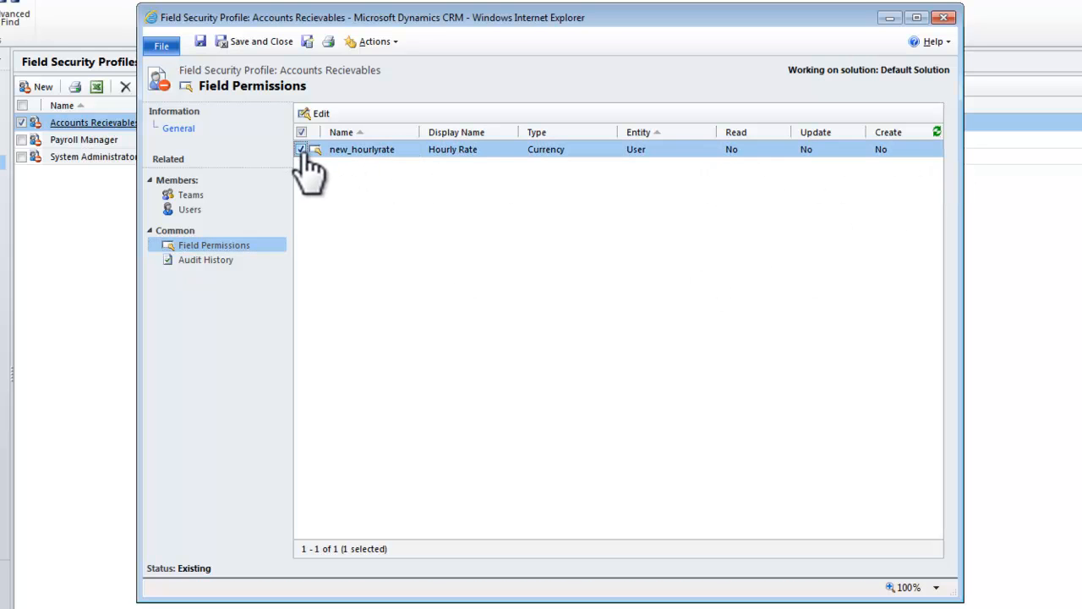
double_click(372, 150)
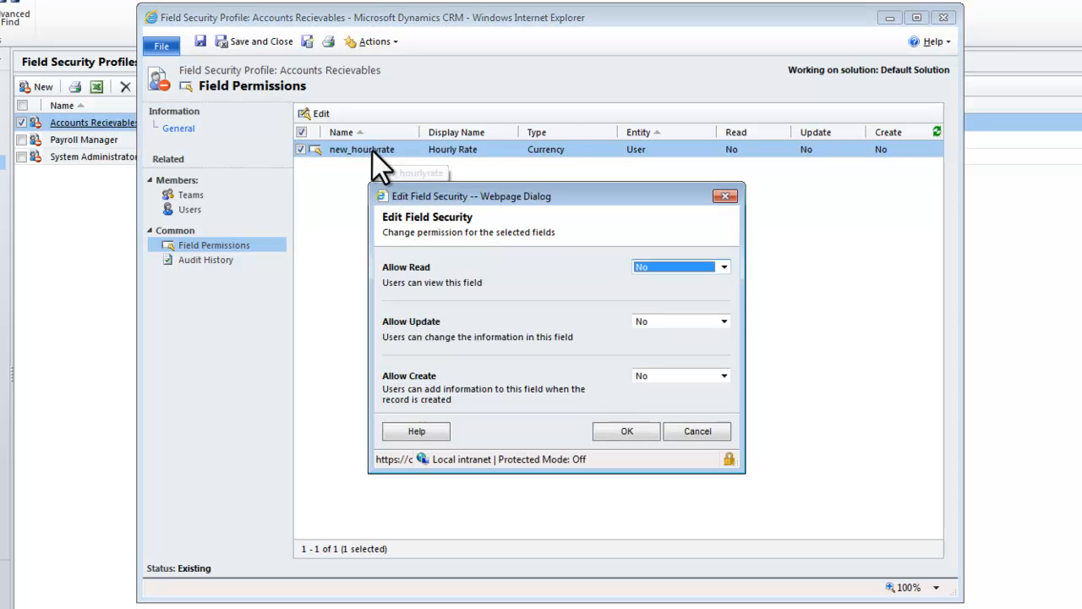
click(724, 268)
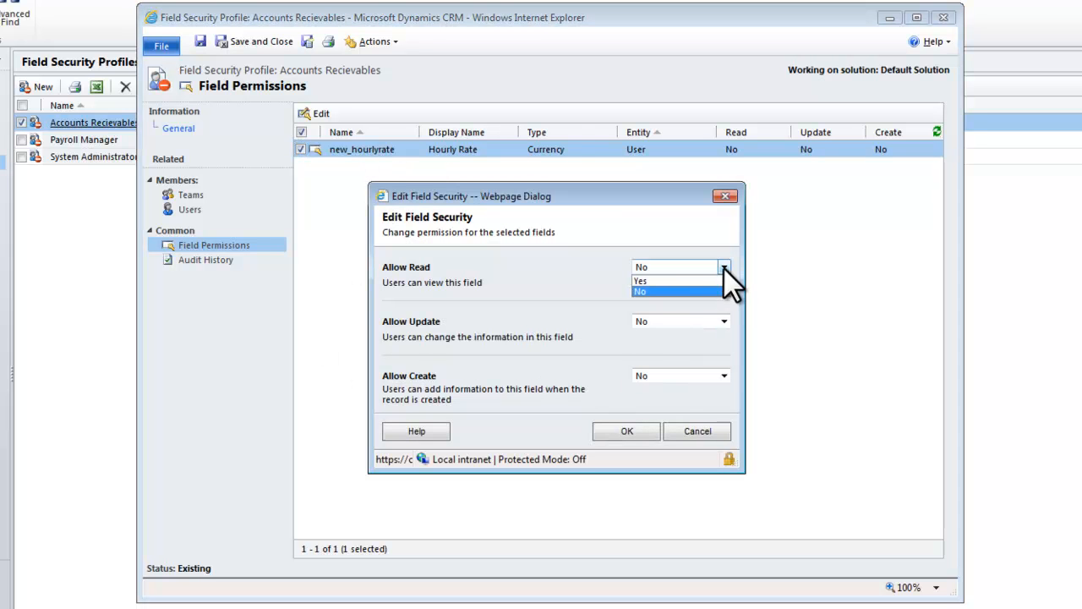
click(679, 284)
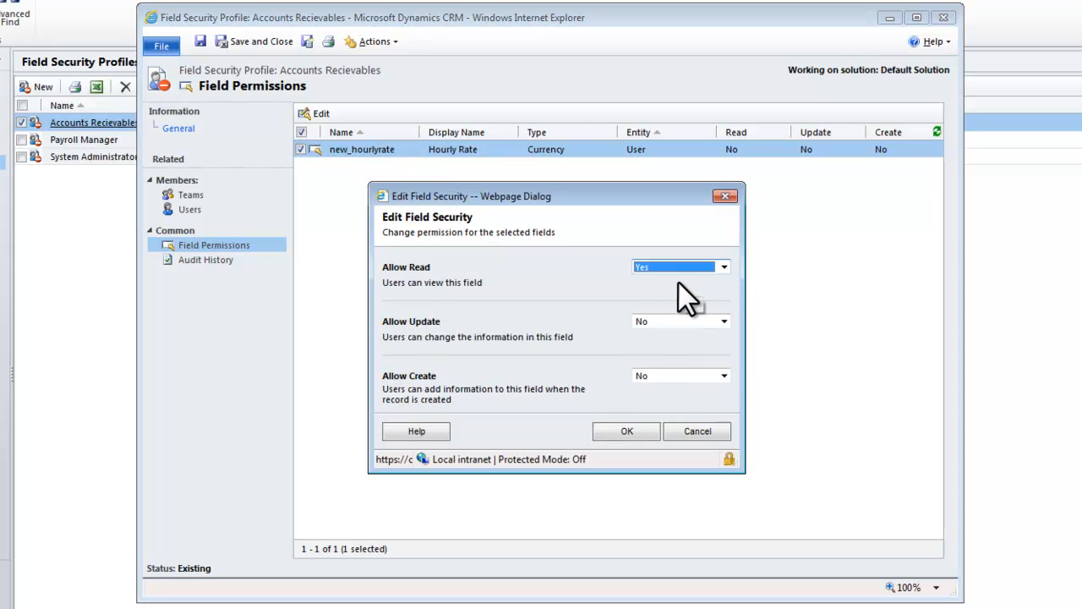
click(627, 432)
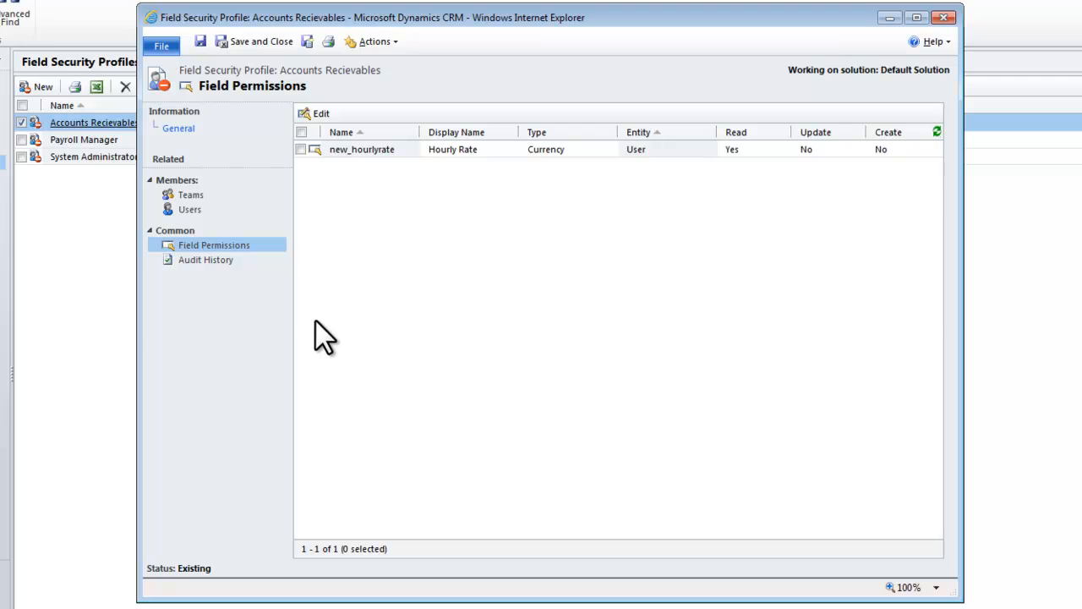
click(191, 197)
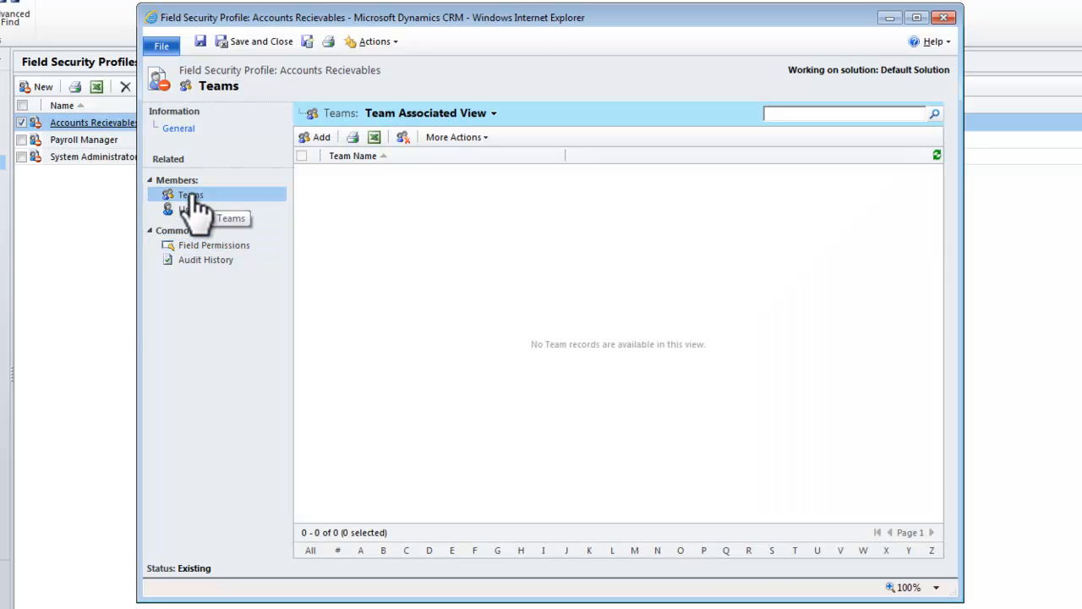
click(317, 140)
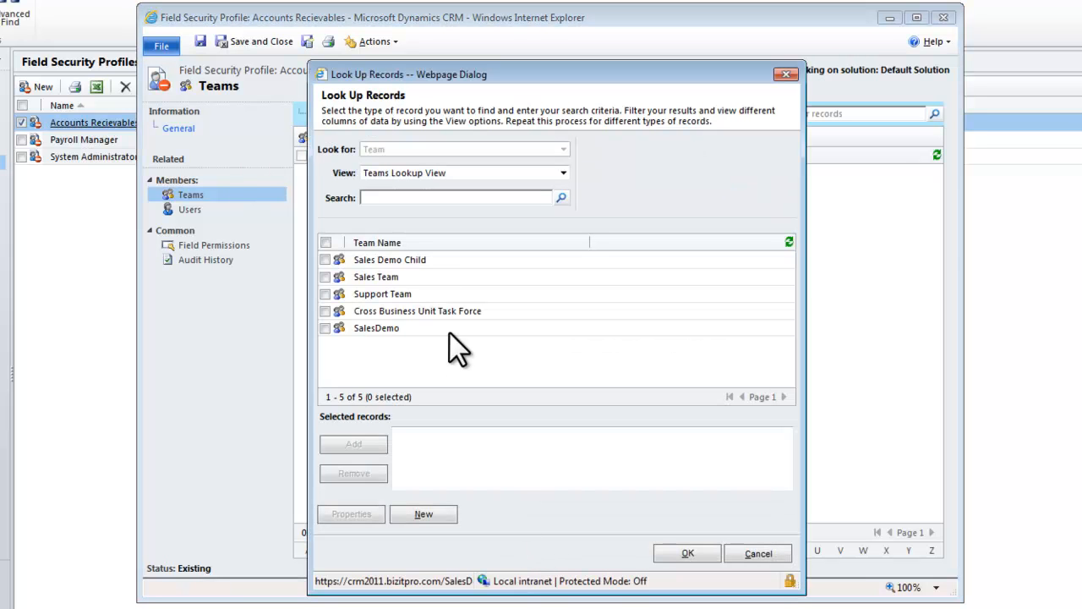
click(759, 554)
- Add the SalesDemo user who has a main phone listed as a member of the Accounts Recievables profile, and save and close it
click(191, 211)
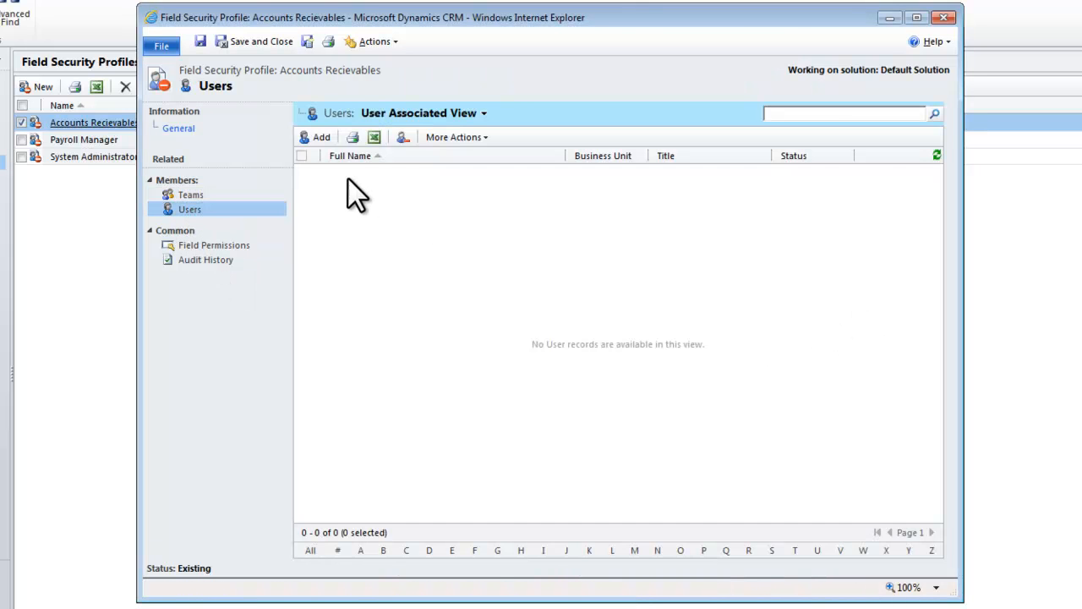
click(306, 136)
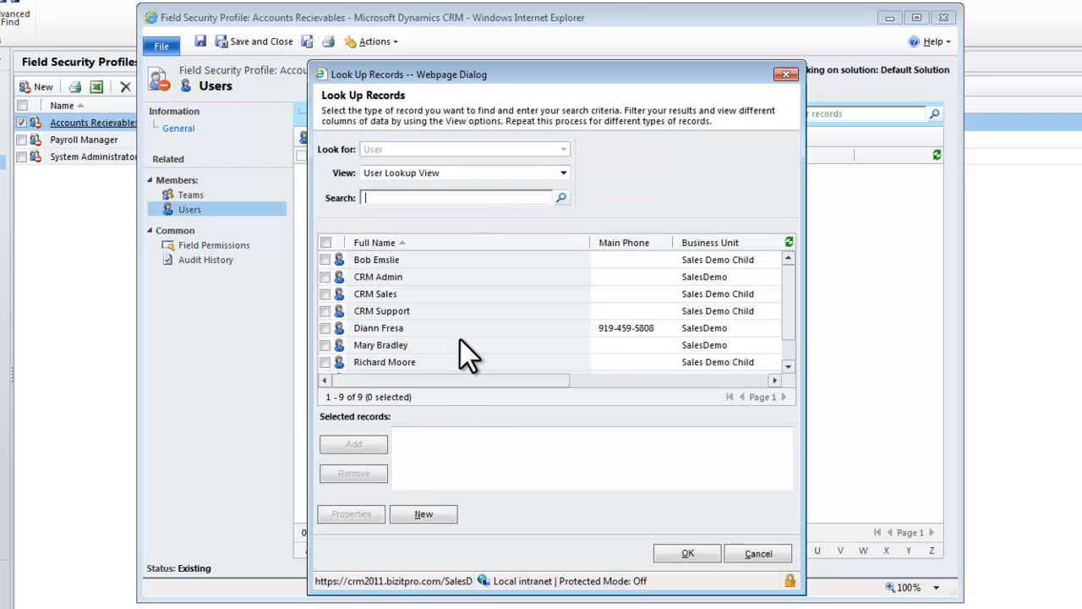
double_click(462, 329)
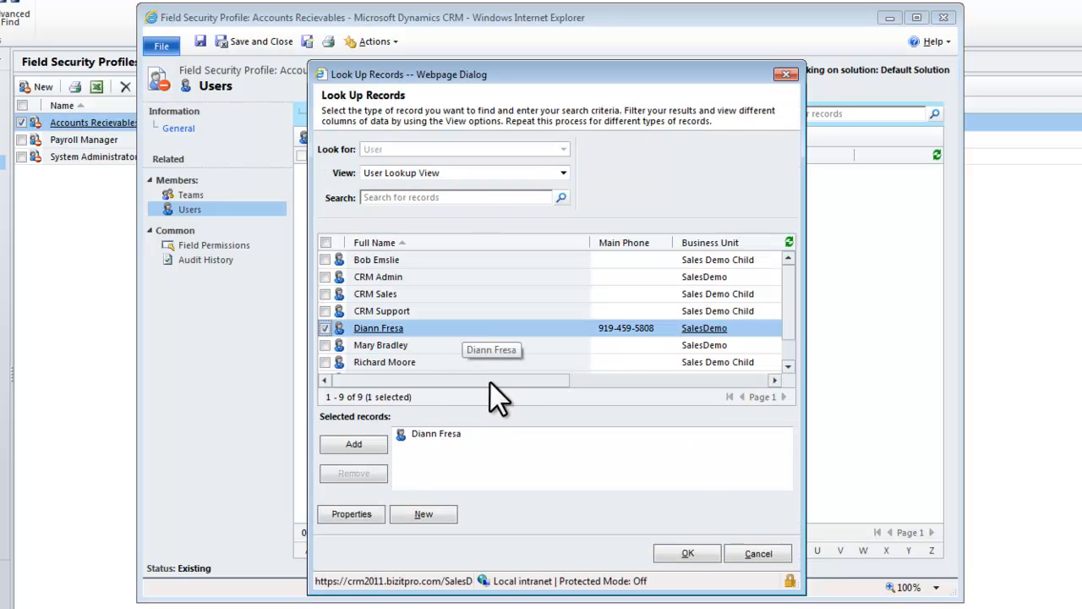
click(687, 554)
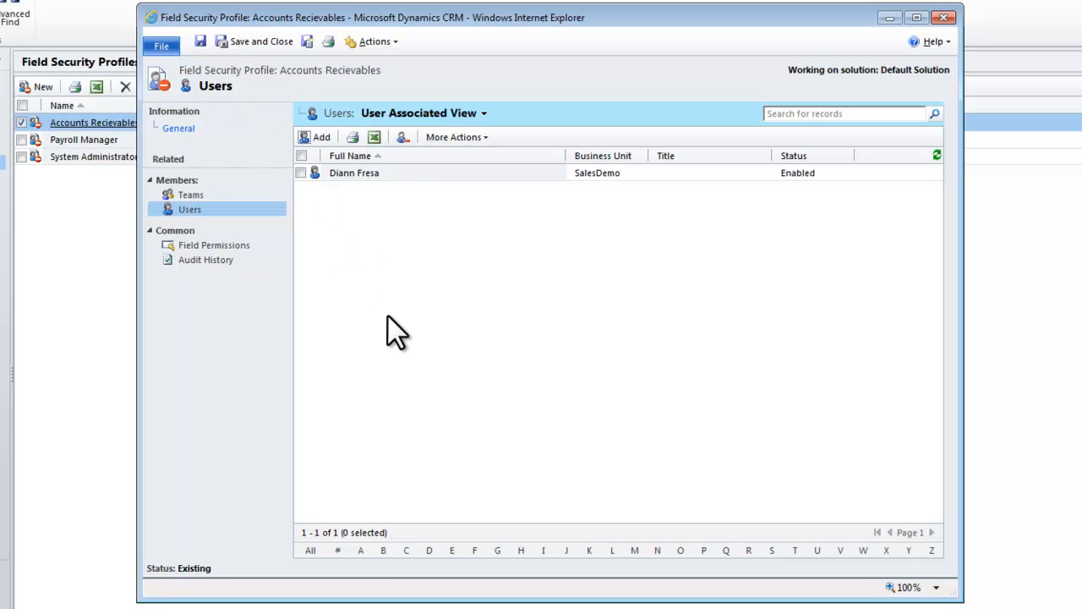
click(258, 44)
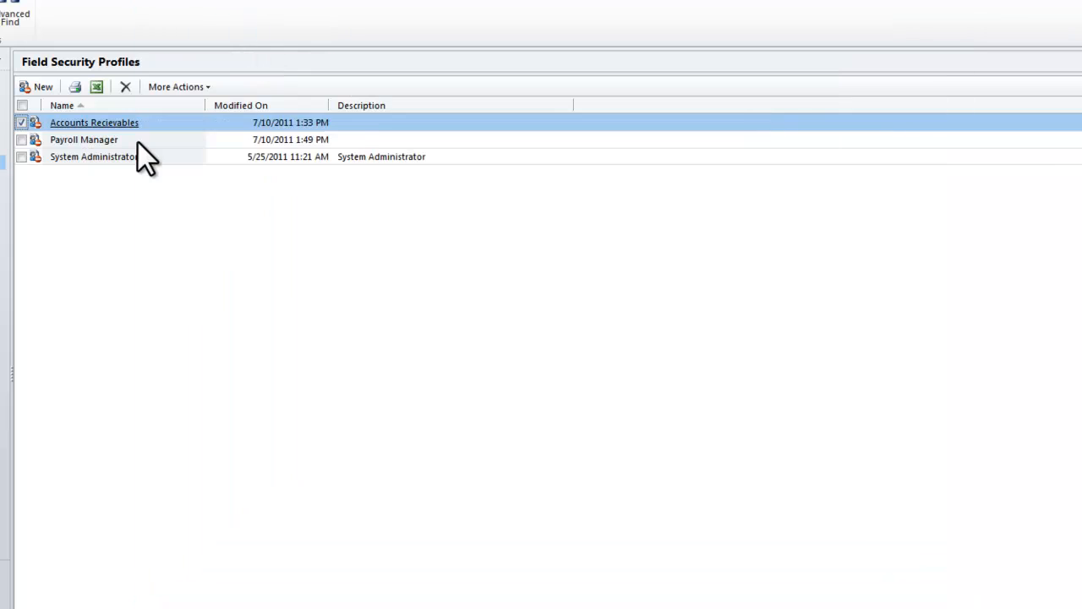
- Add the signed-in SalesDemo user as a member of the Payroll Manager field security profile, and save and close the profile
double_click(137, 142)
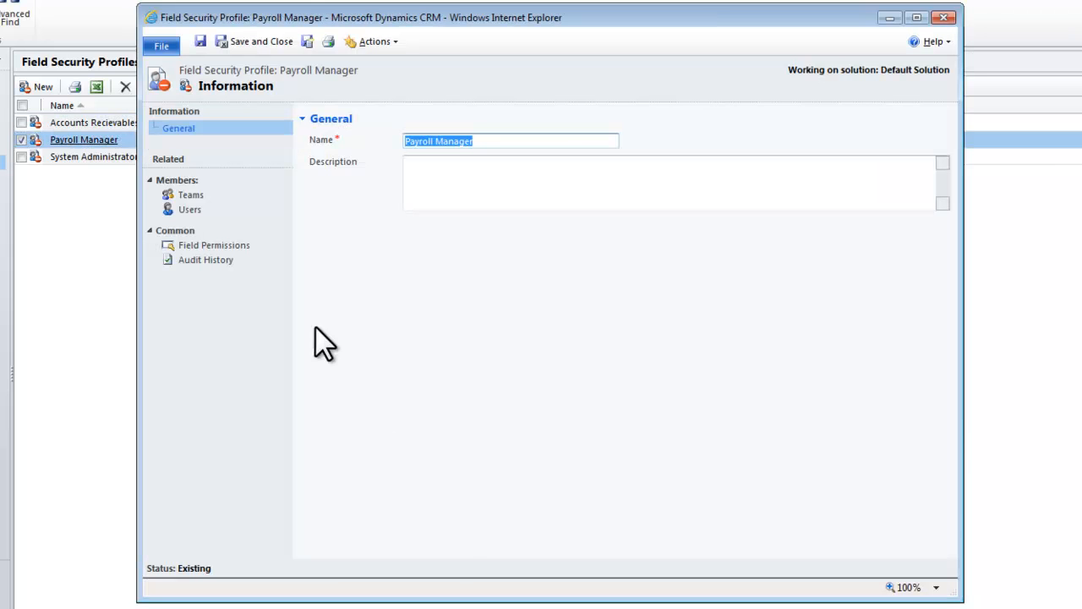
click(225, 250)
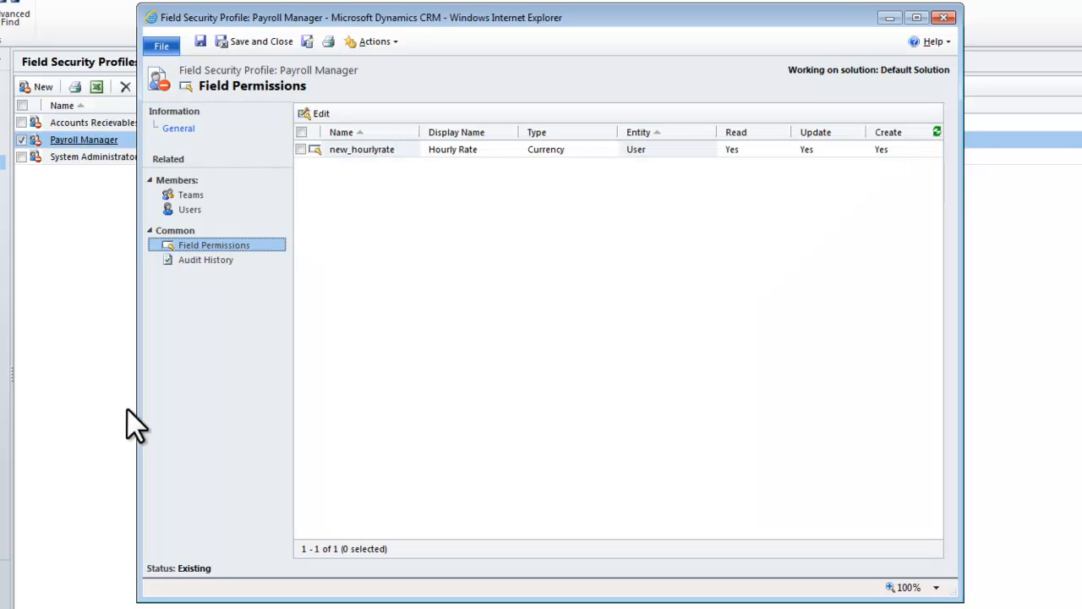
click(194, 211)
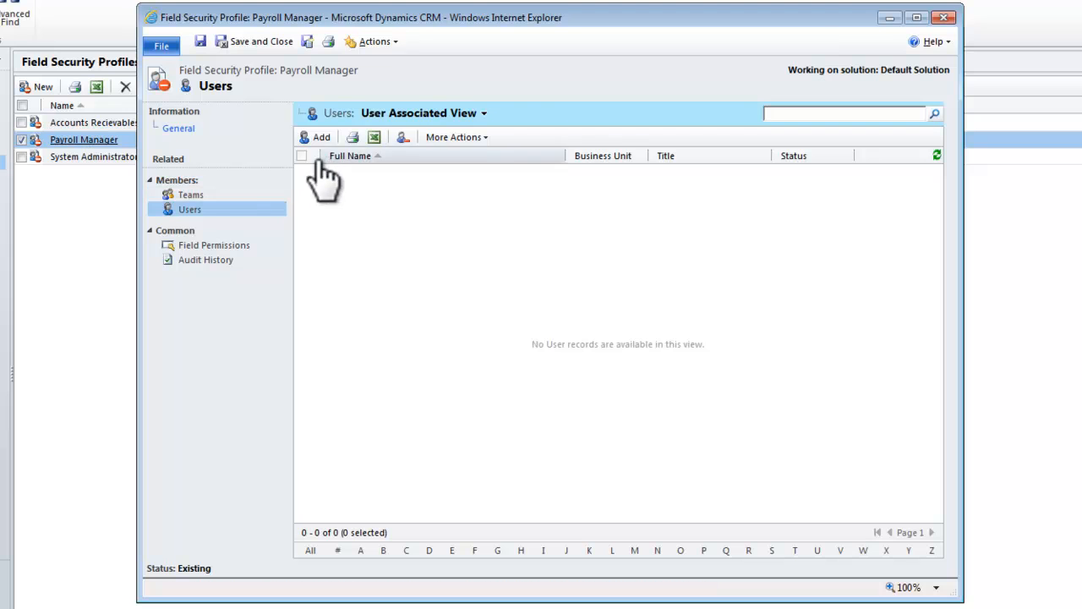
click(317, 137)
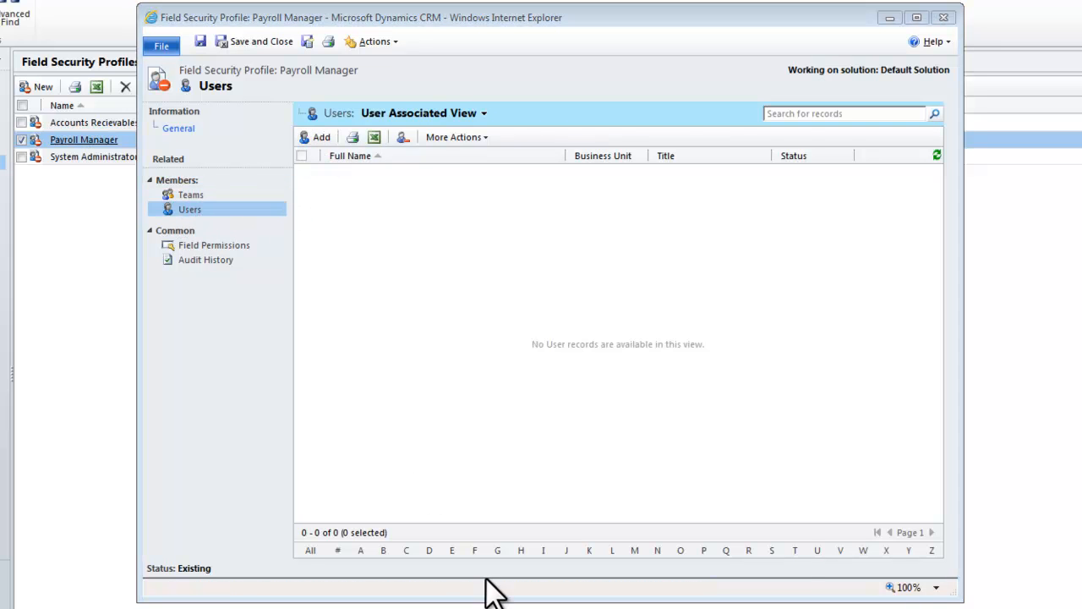
scroll(471, 334, down, 2)
click(443, 349)
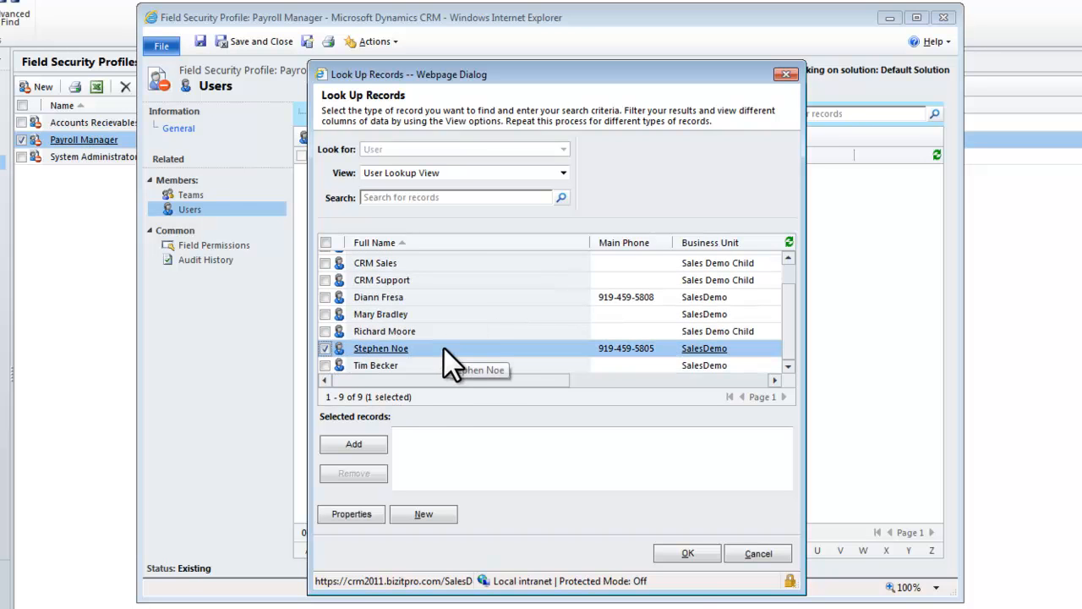
click(689, 554)
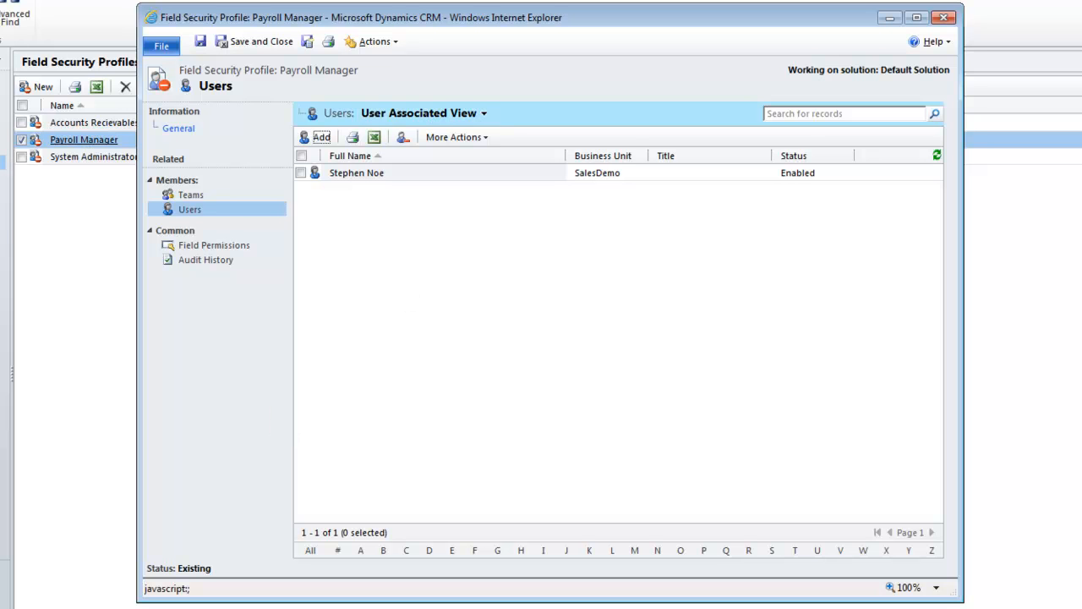
click(266, 43)
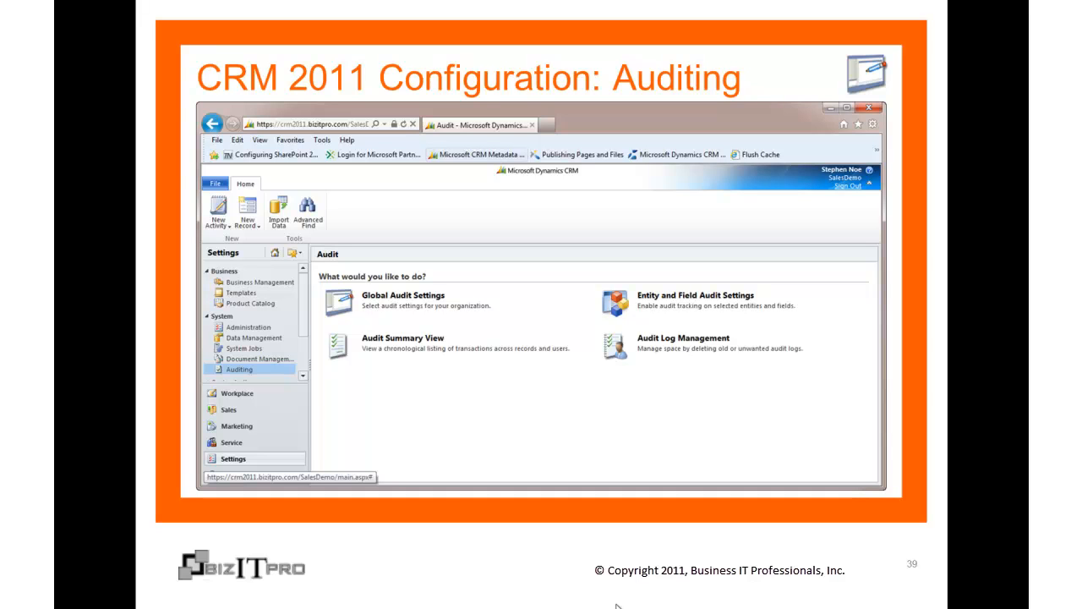
click(576, 604)
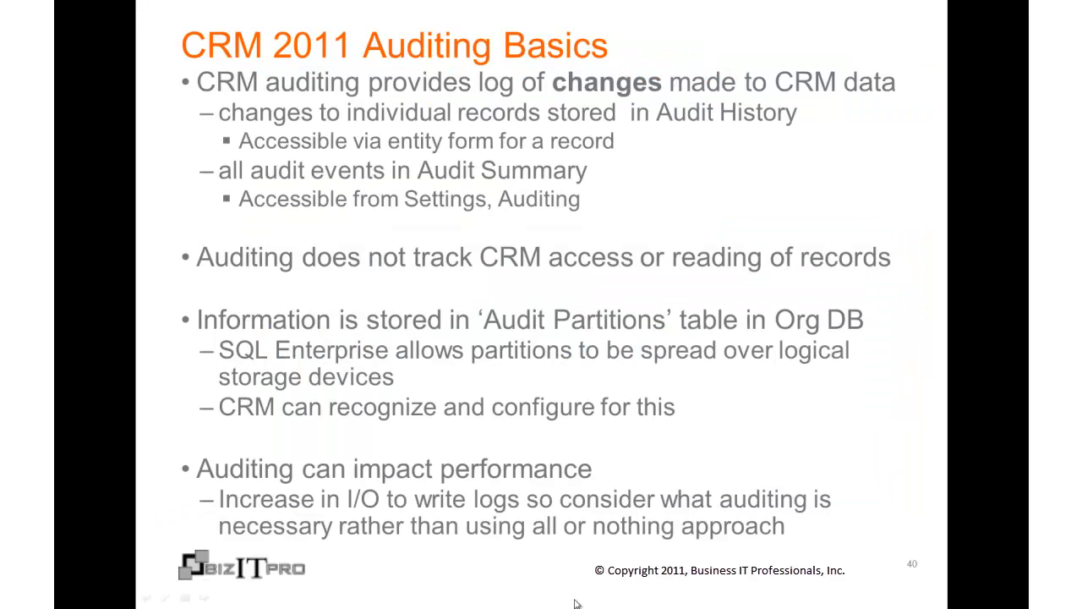
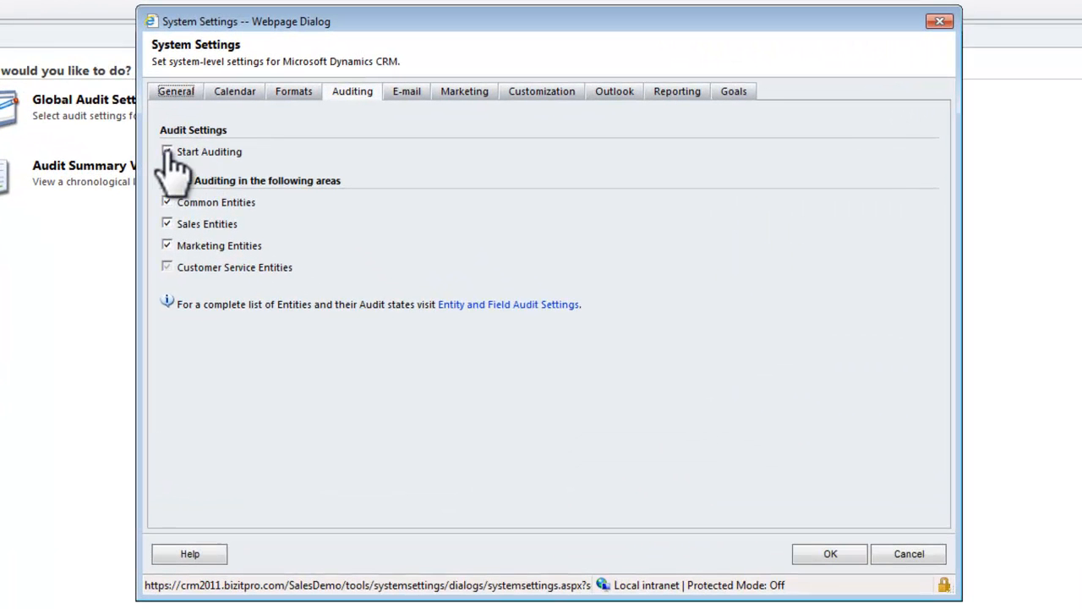
click(166, 152)
click(166, 151)
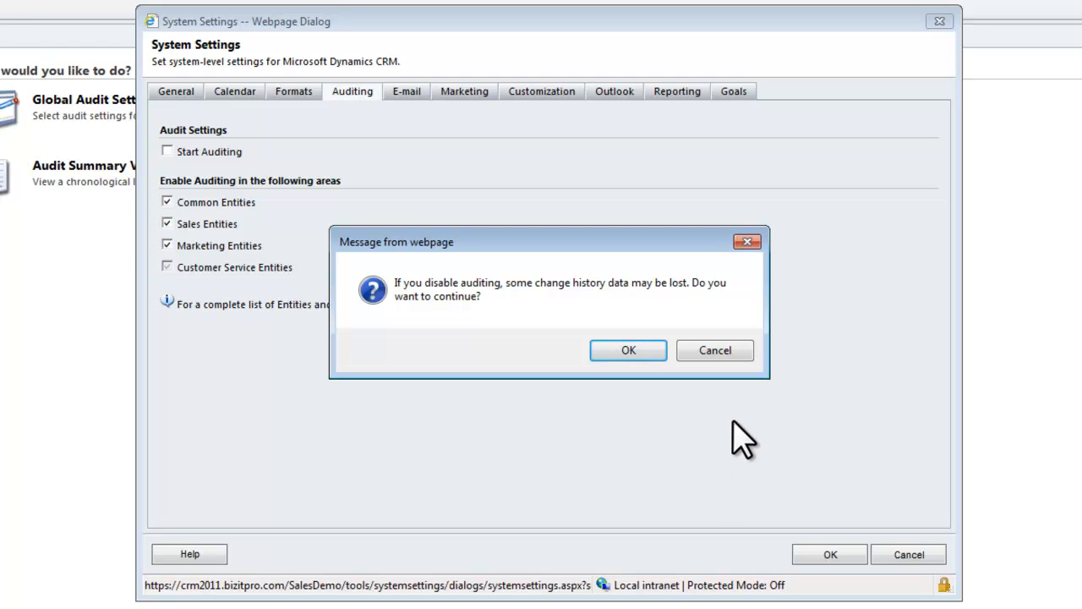
click(735, 351)
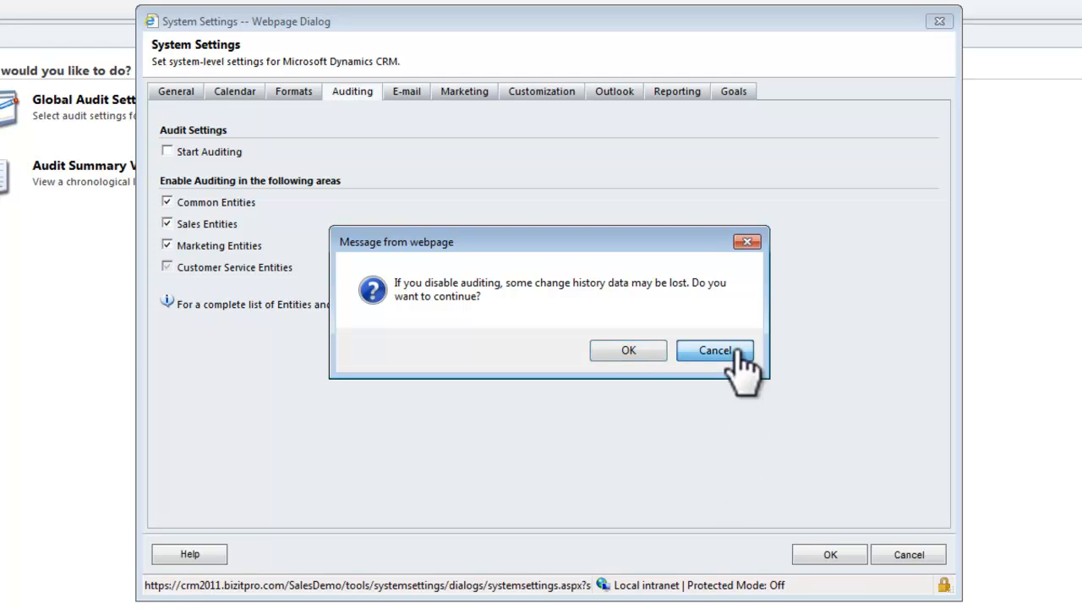
click(909, 555)
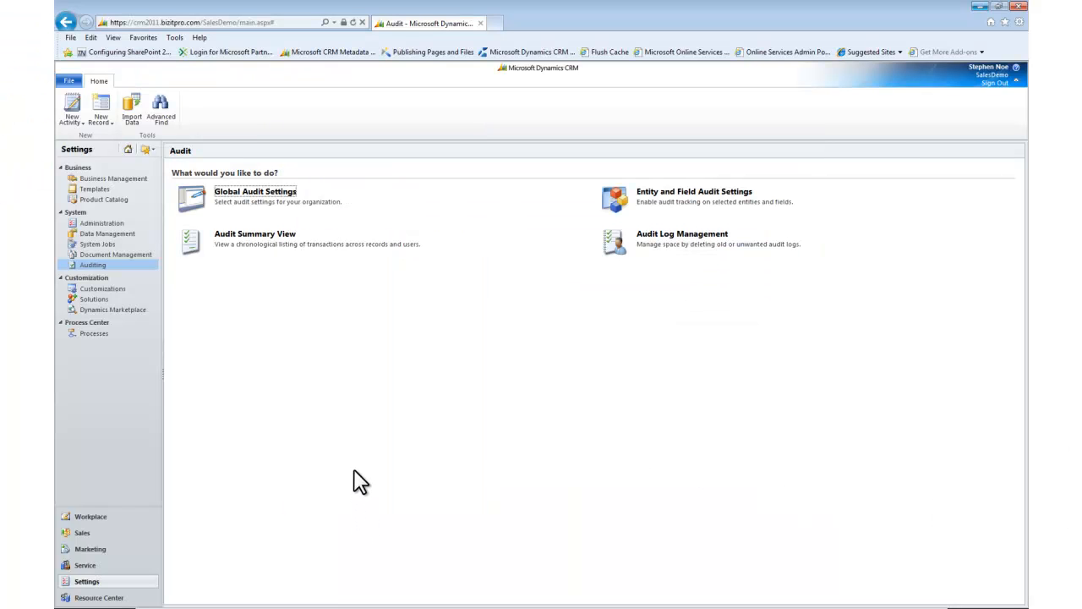
- Open the Case entity's definition in the Default Solution from the system customizations
click(102, 289)
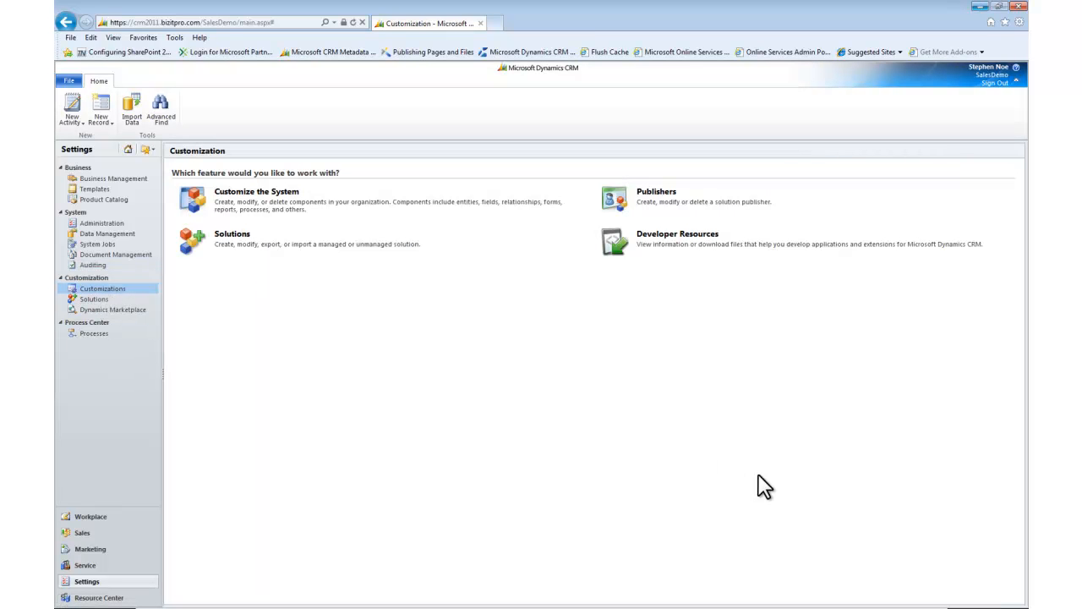
click(257, 192)
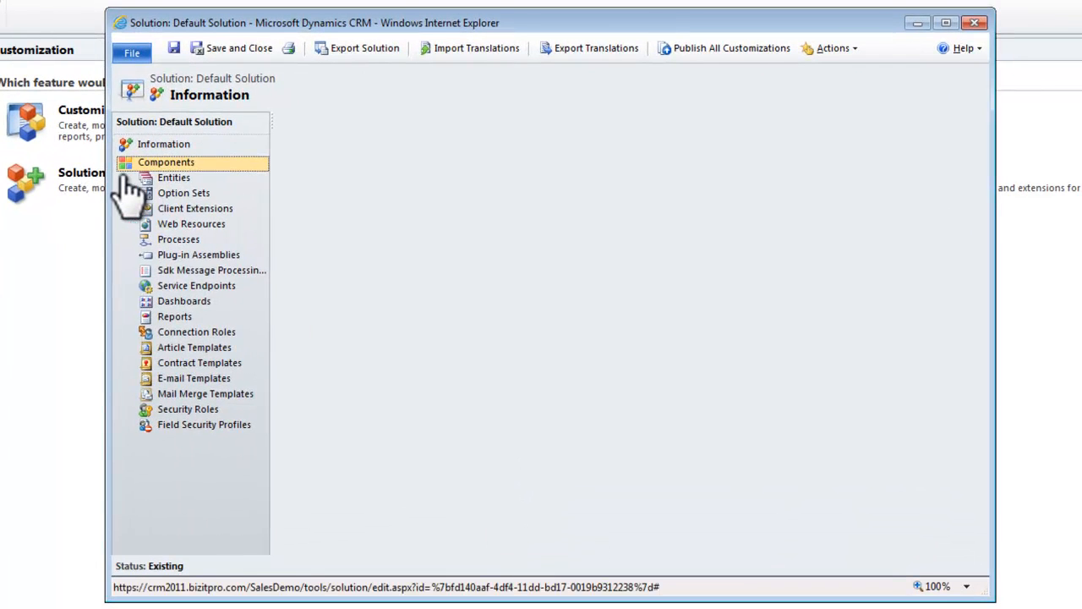
click(126, 179)
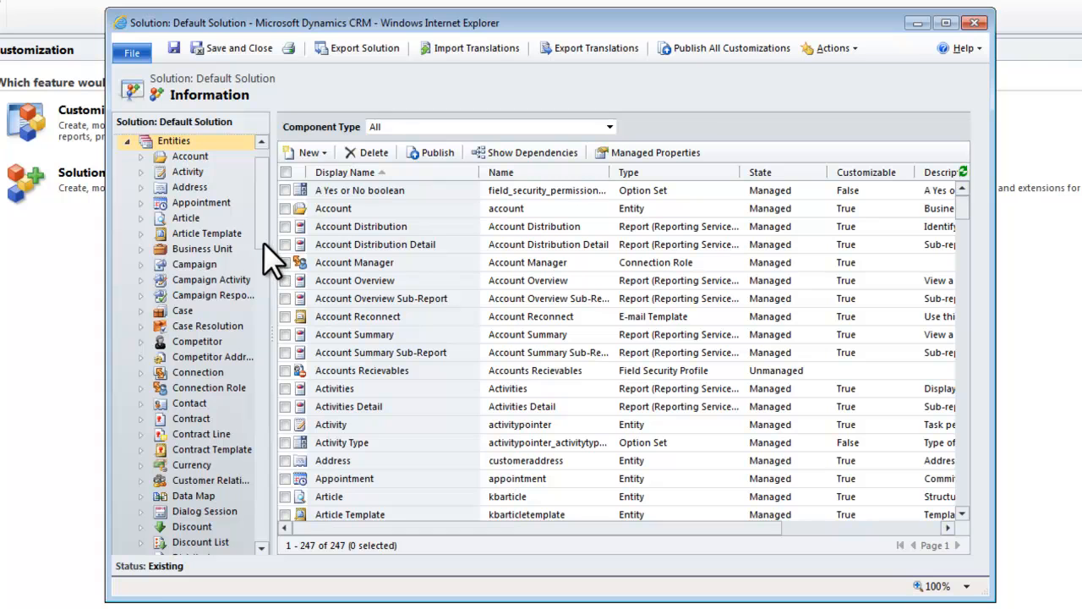
click(181, 310)
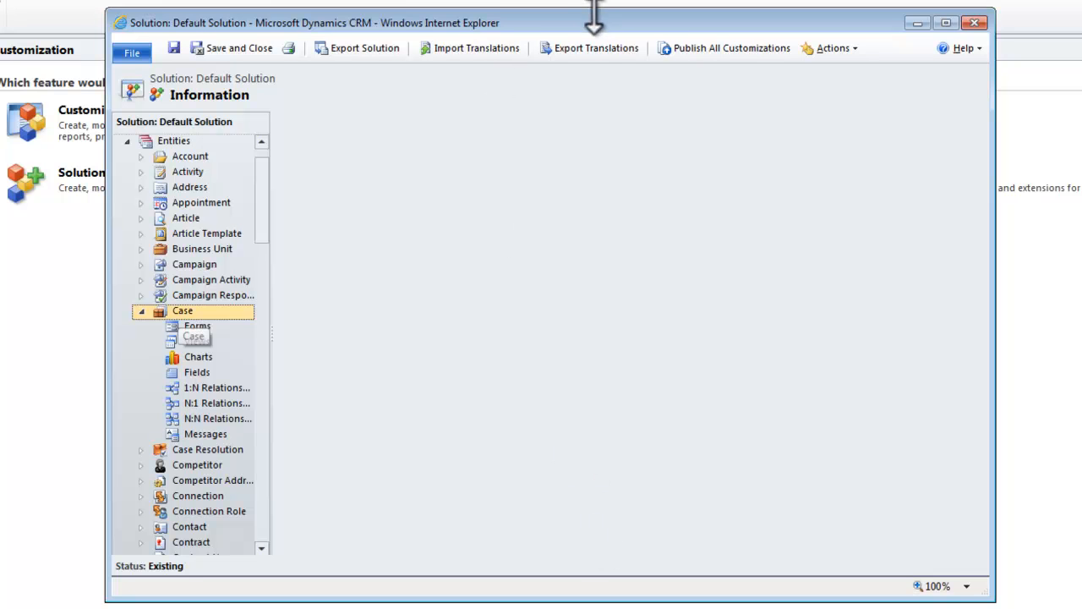
- Enable Auditing in the Case entity's data services options and save the entity
drag(595, 10, 594, 0)
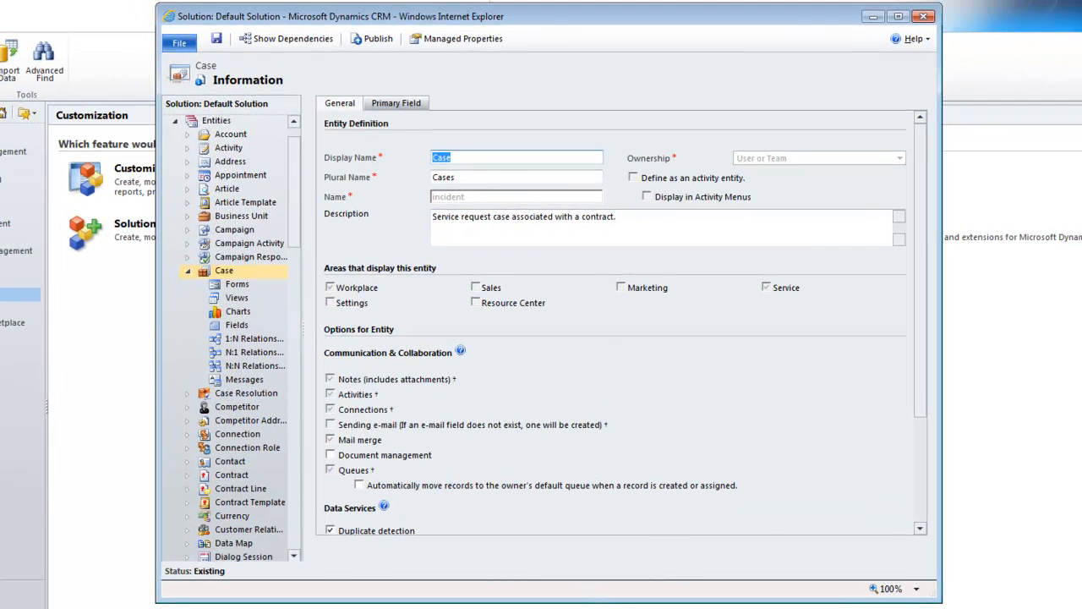
drag(585, 597, 592, 608)
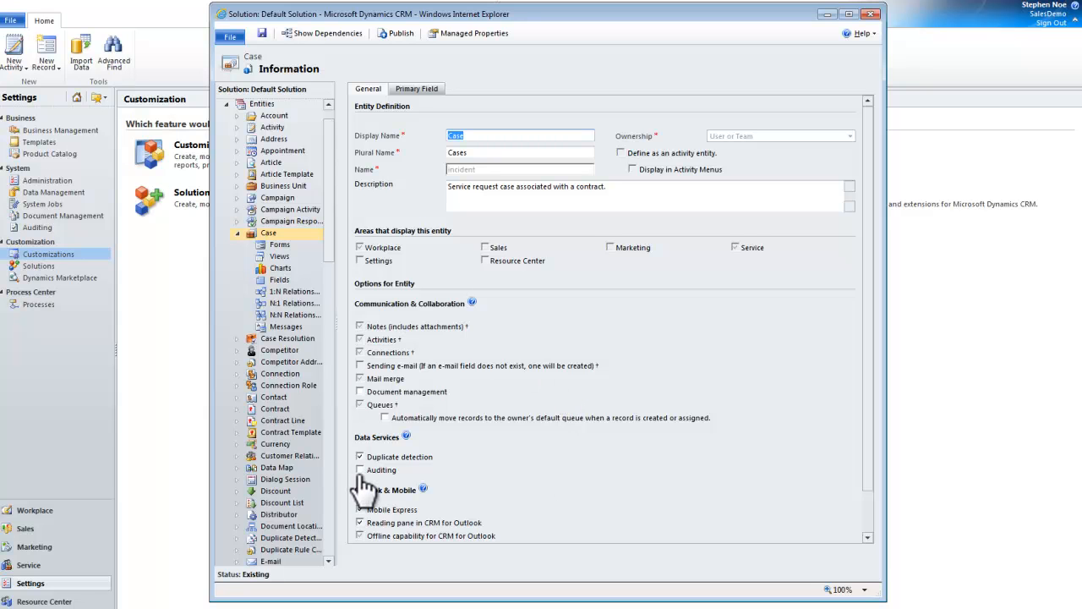
click(366, 471)
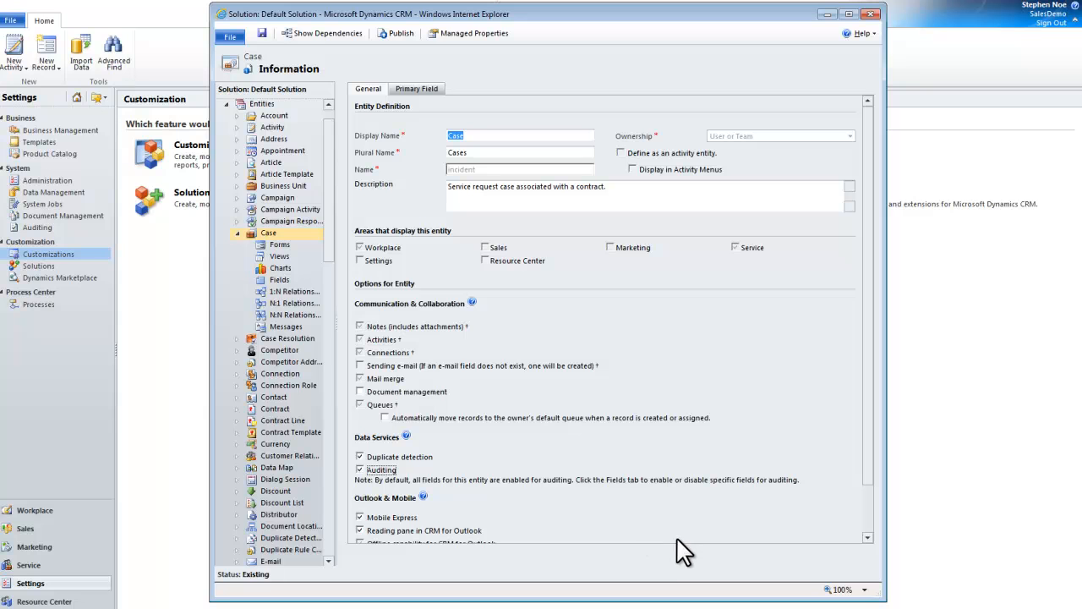
click(261, 34)
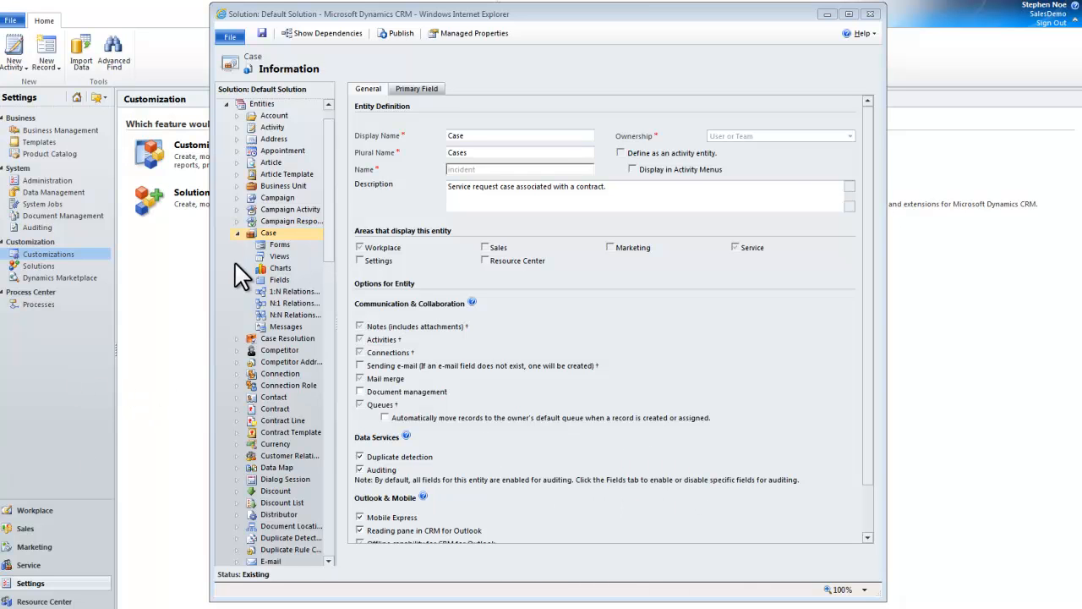
- Examine the audit status of the Case entity's fields, including severitycode
click(279, 279)
drag(887, 293, 1049, 295)
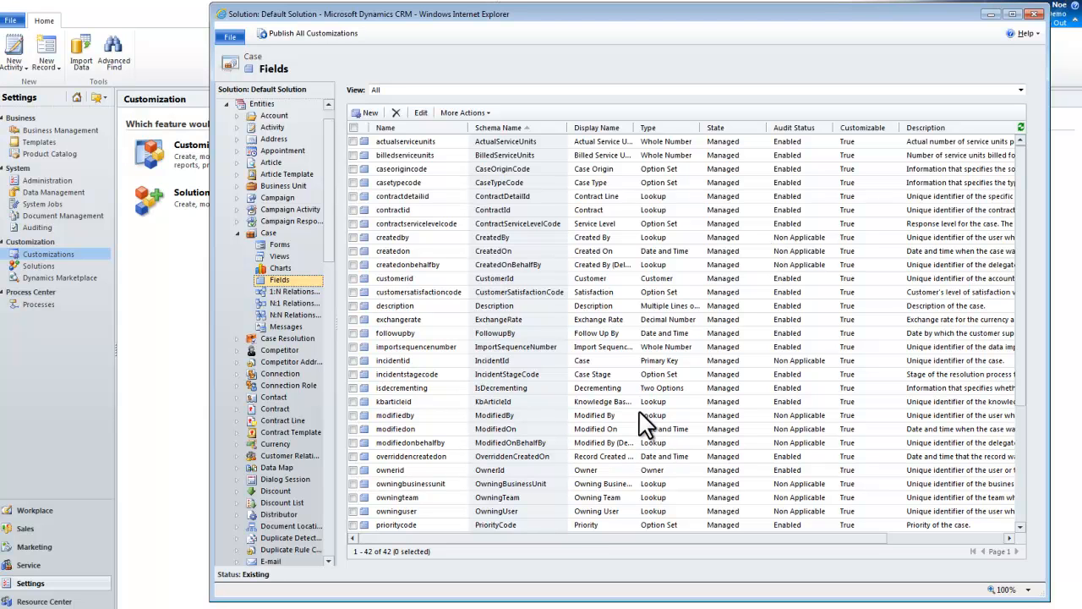
scroll(1025, 288, down, 5)
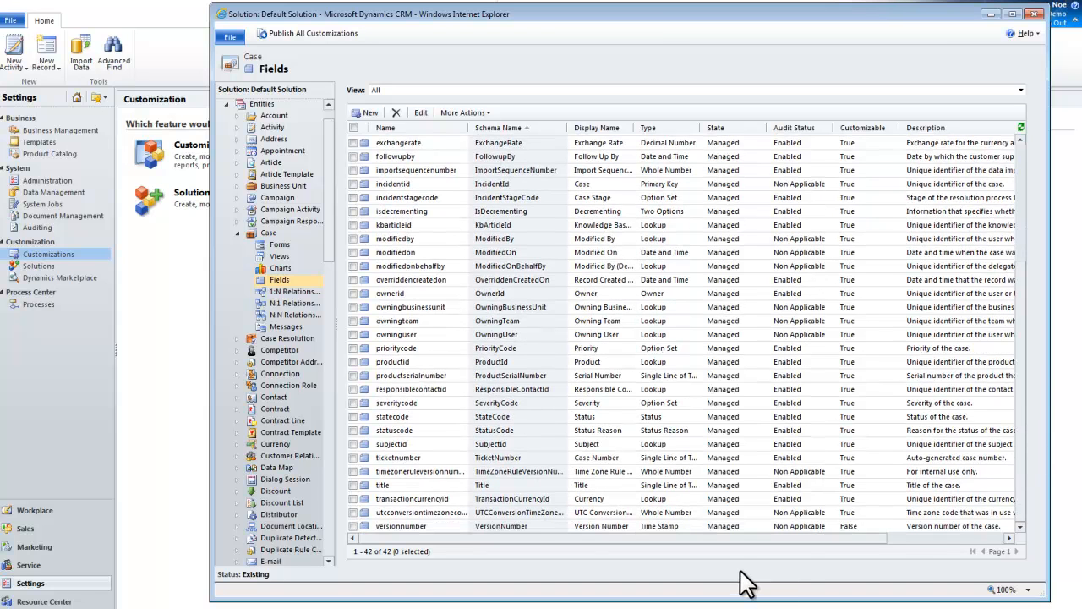
click(544, 405)
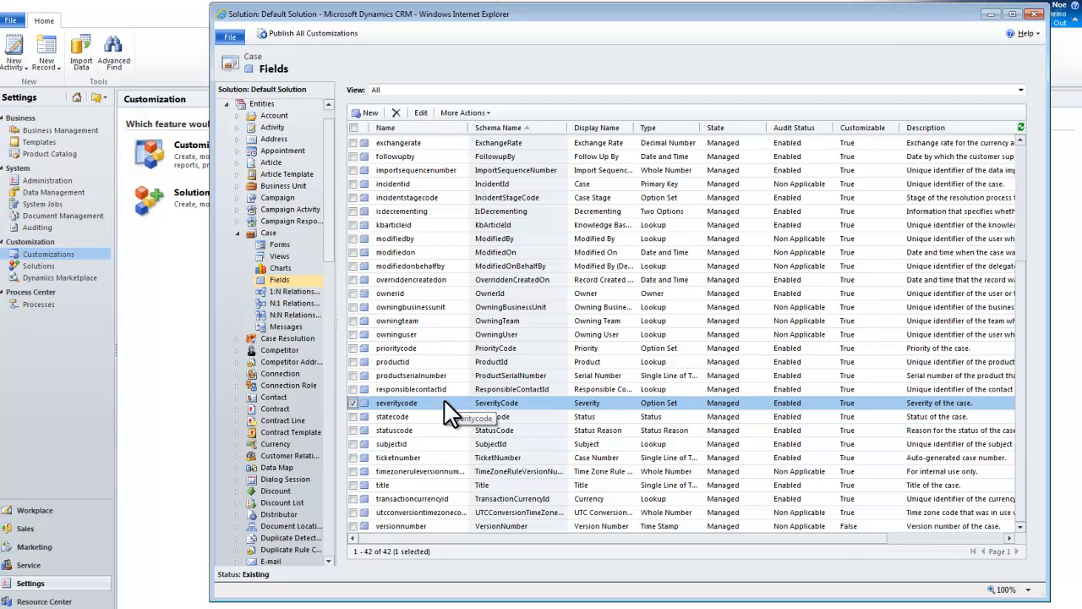
scroll(833, 541, up, 3)
scroll(833, 542, up, 3)
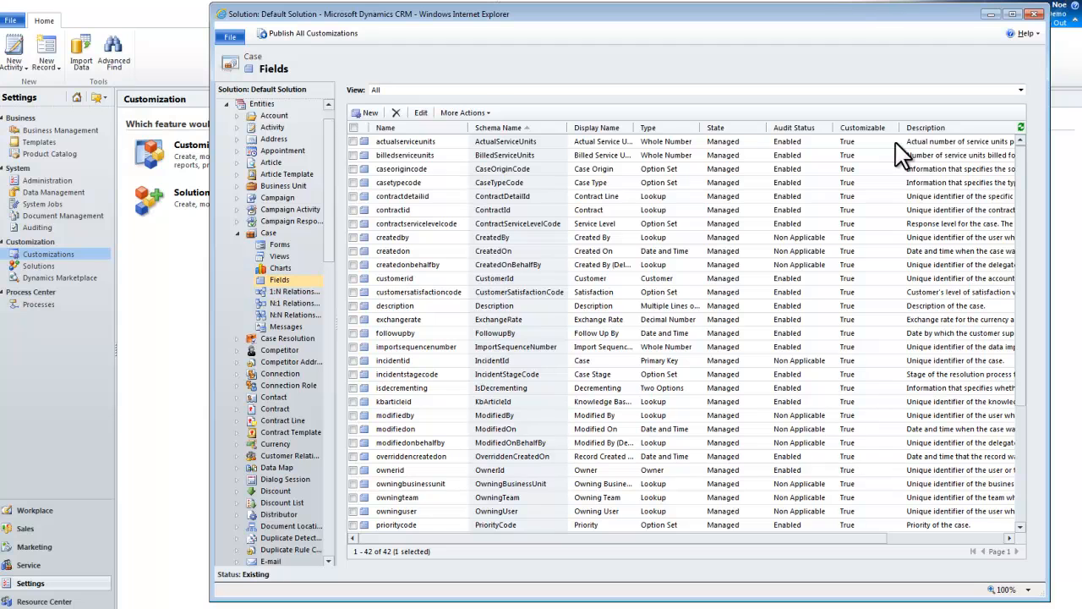
scroll(827, 506, down, 2)
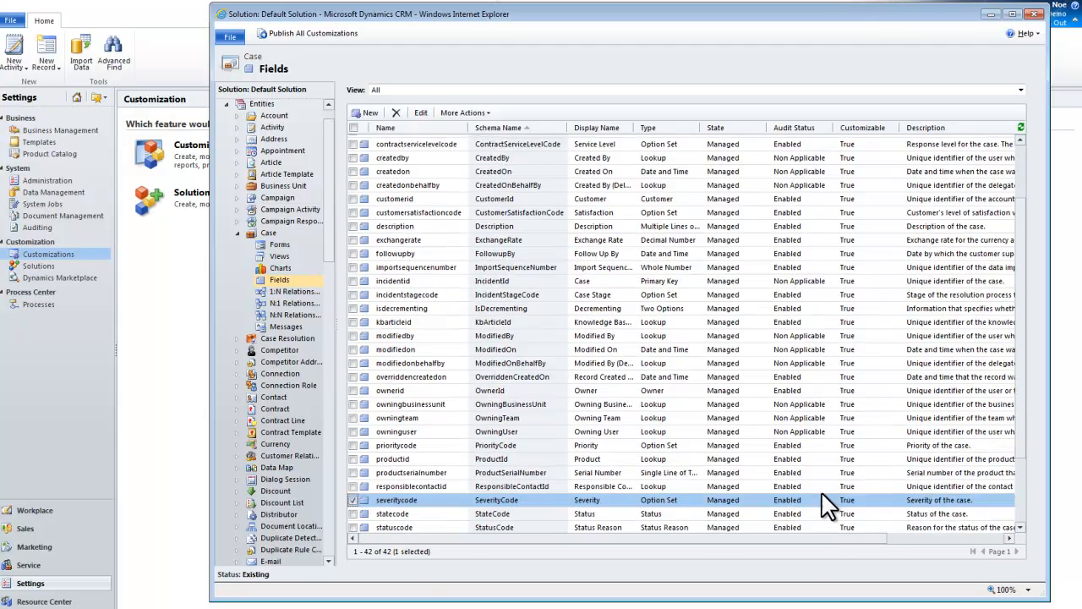
scroll(827, 506, down, 3)
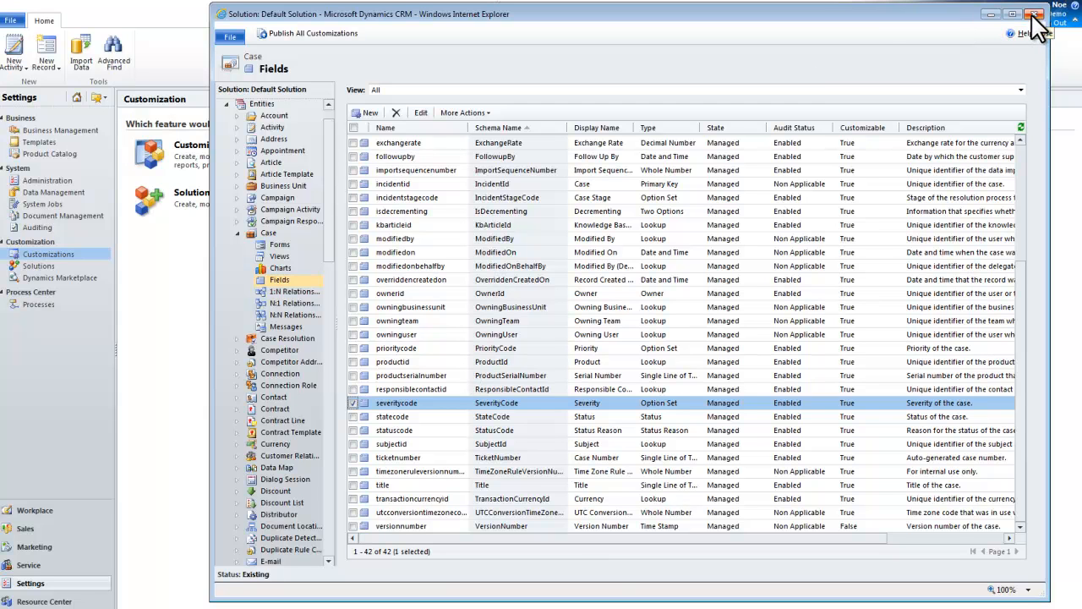
- Save and close the Case entity's Severity field with auditing kept enabled, and publish all customizations
double_click(432, 405)
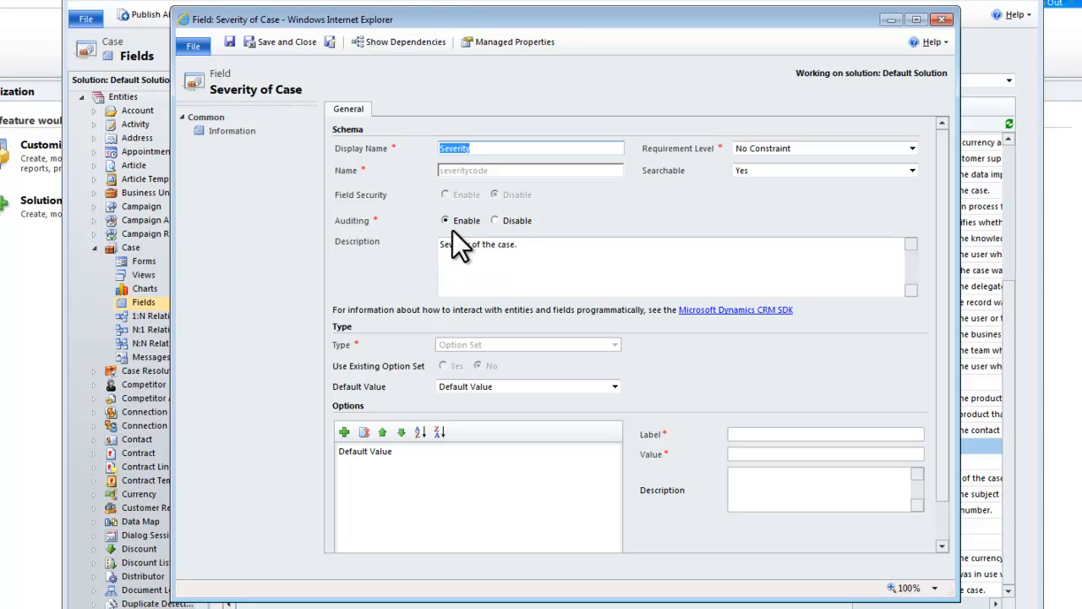
click(280, 41)
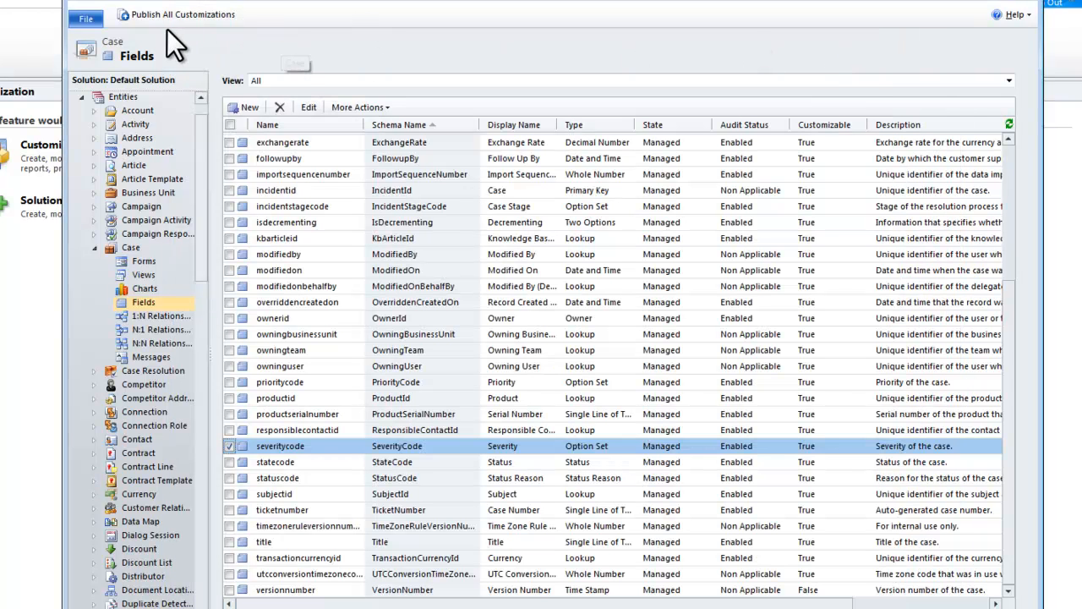
click(172, 16)
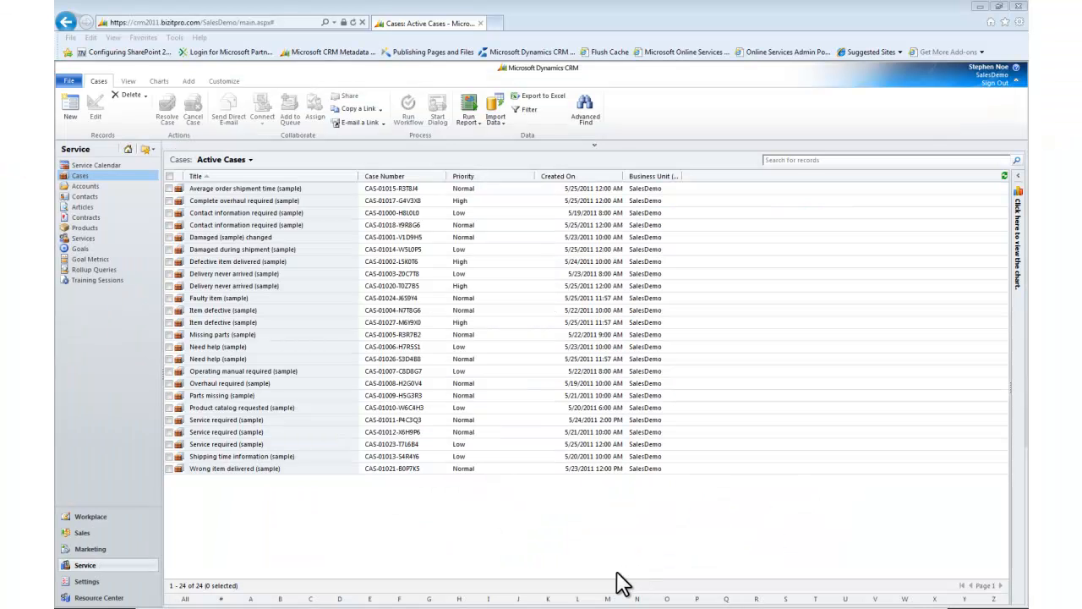
- Open the active case "Damaged (sample) changed" and view its audit history, widening the Event column to read it
double_click(309, 236)
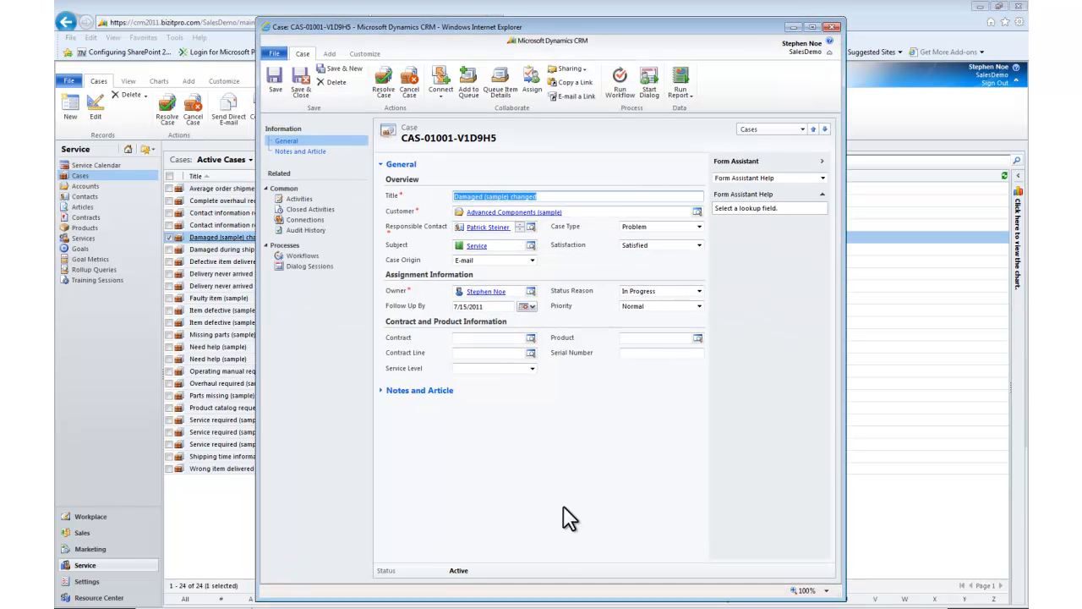
click(310, 230)
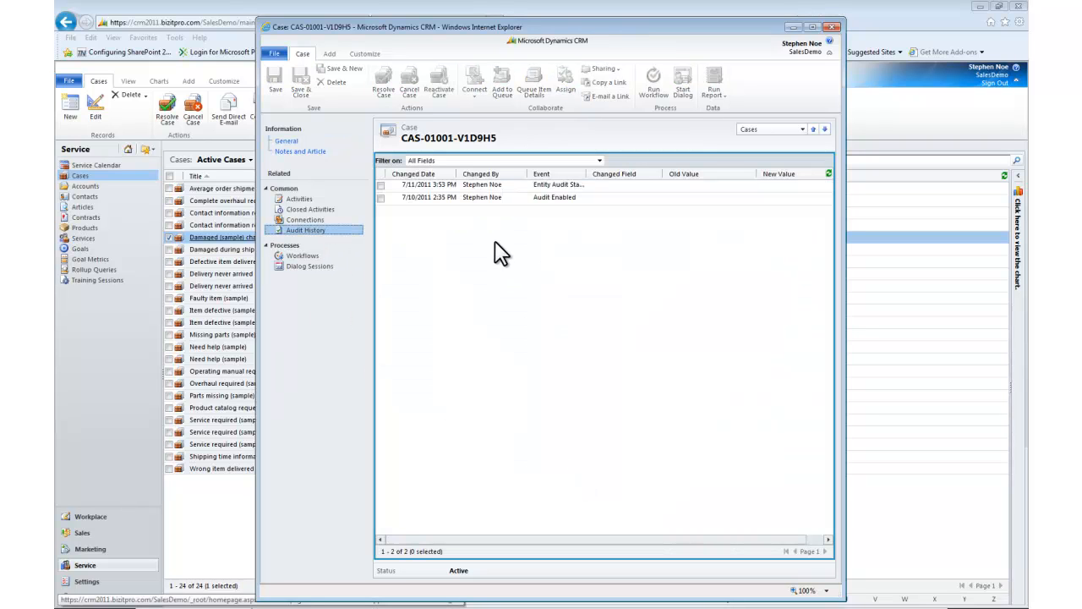
drag(589, 175, 636, 175)
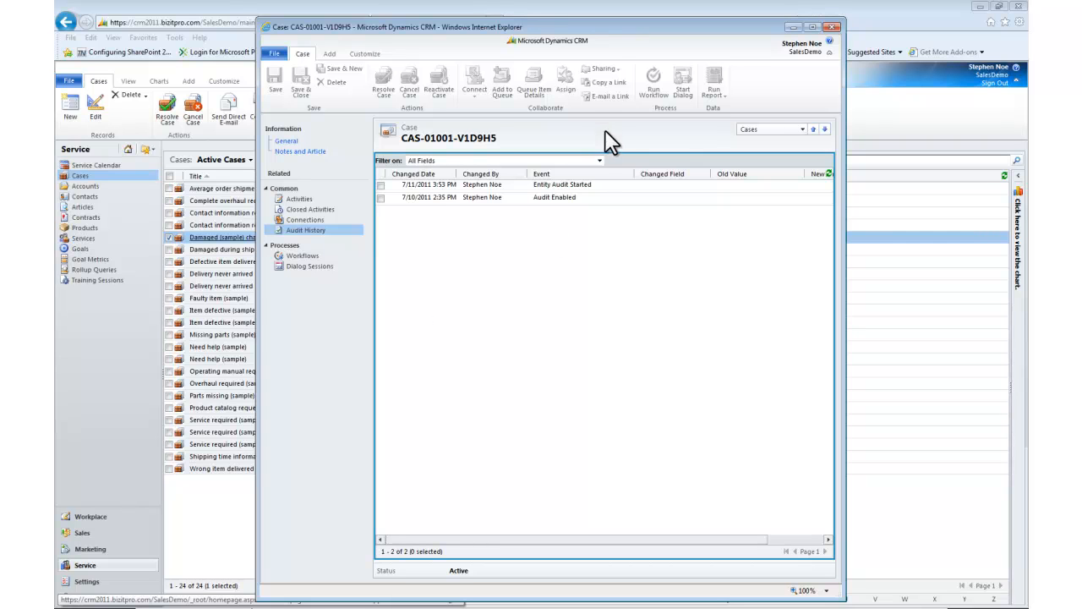
- Set the Priority of the "Damaged (sample) changed" case to High in its general information
click(288, 143)
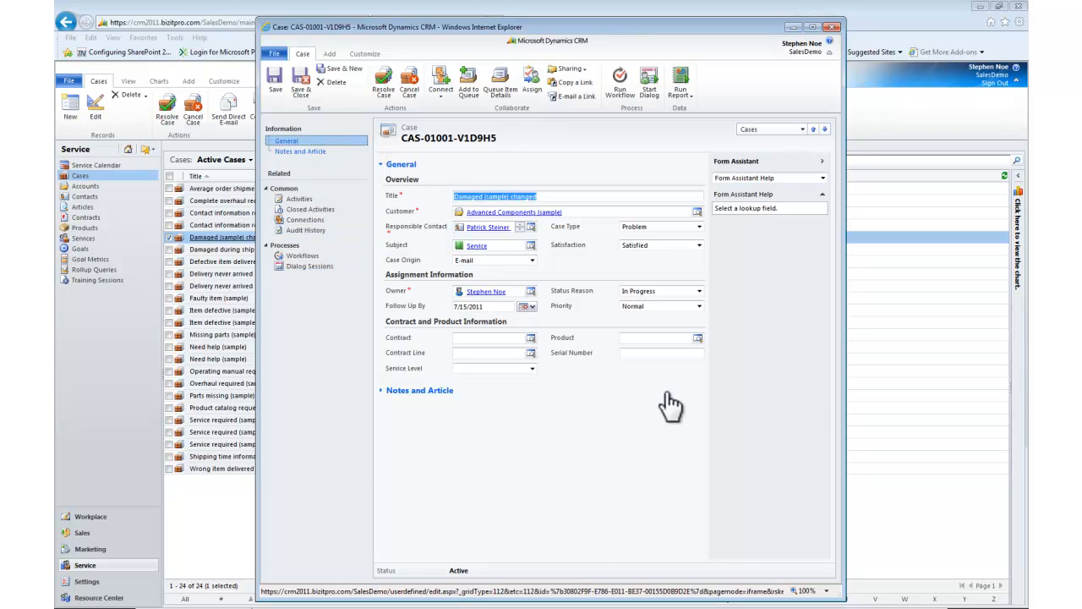
click(698, 308)
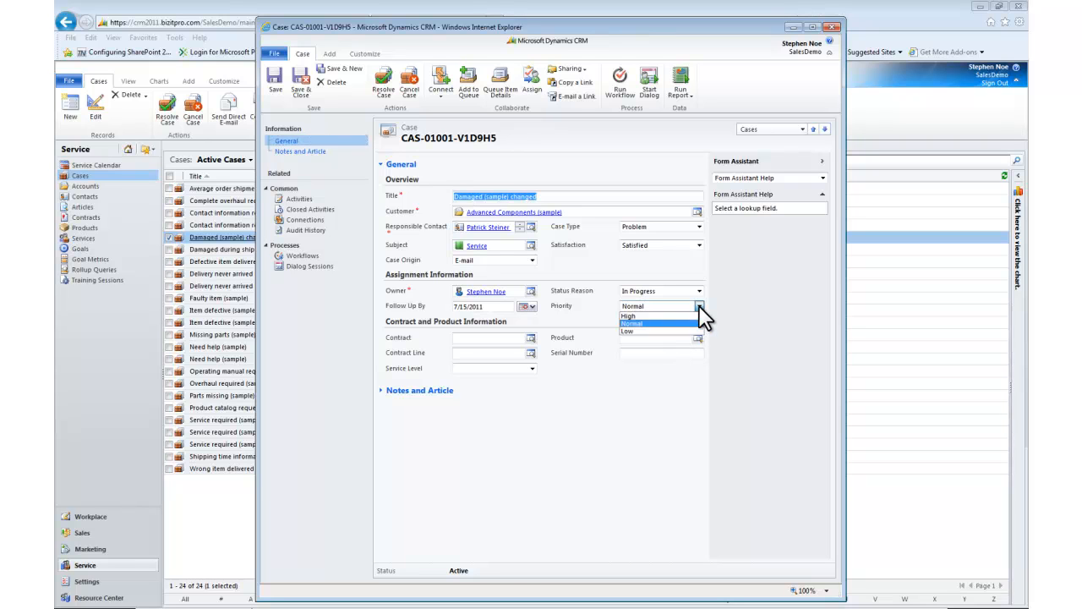
click(634, 315)
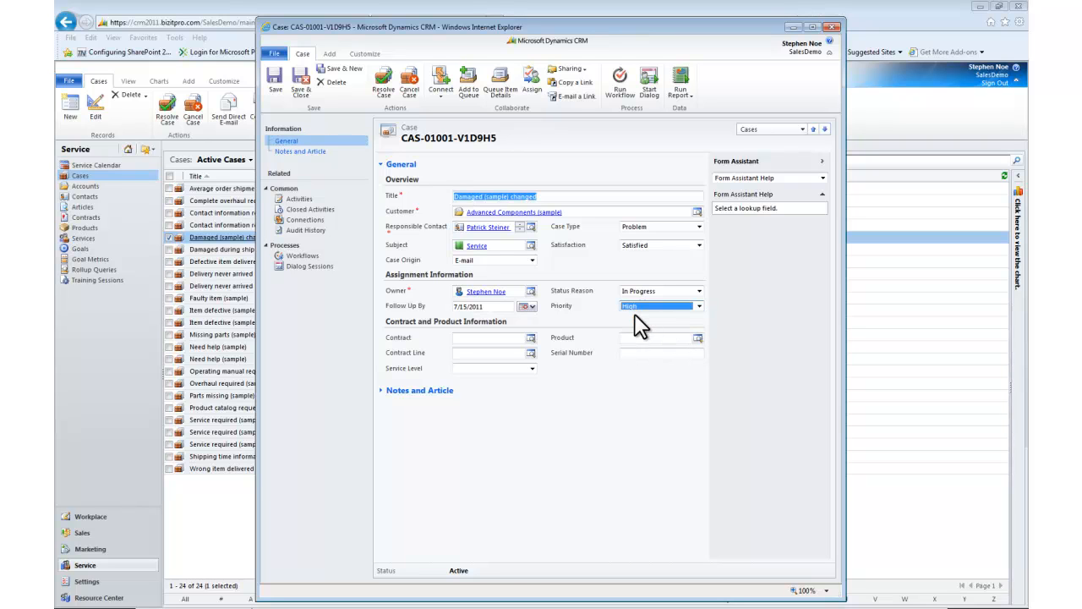
- Set the case's Satisfaction to Very Dissatisfied and save the case
click(698, 245)
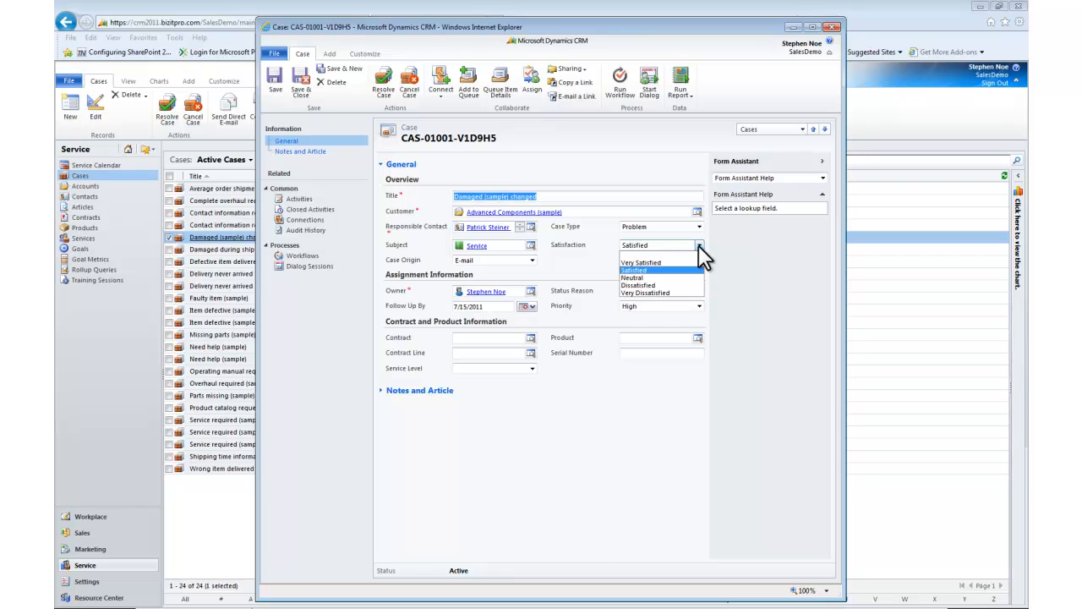
click(643, 292)
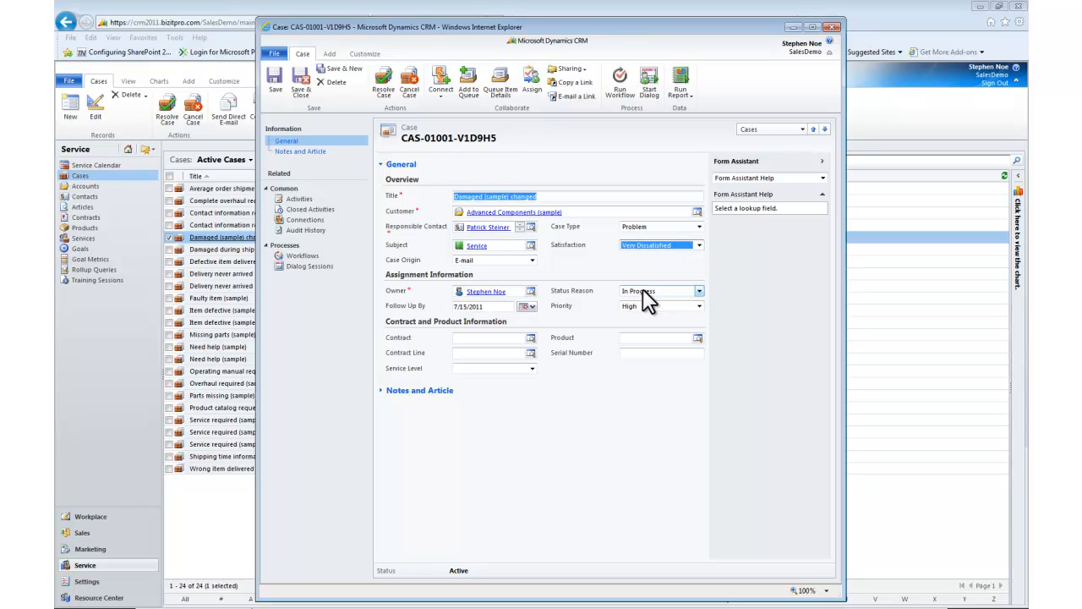
click(276, 78)
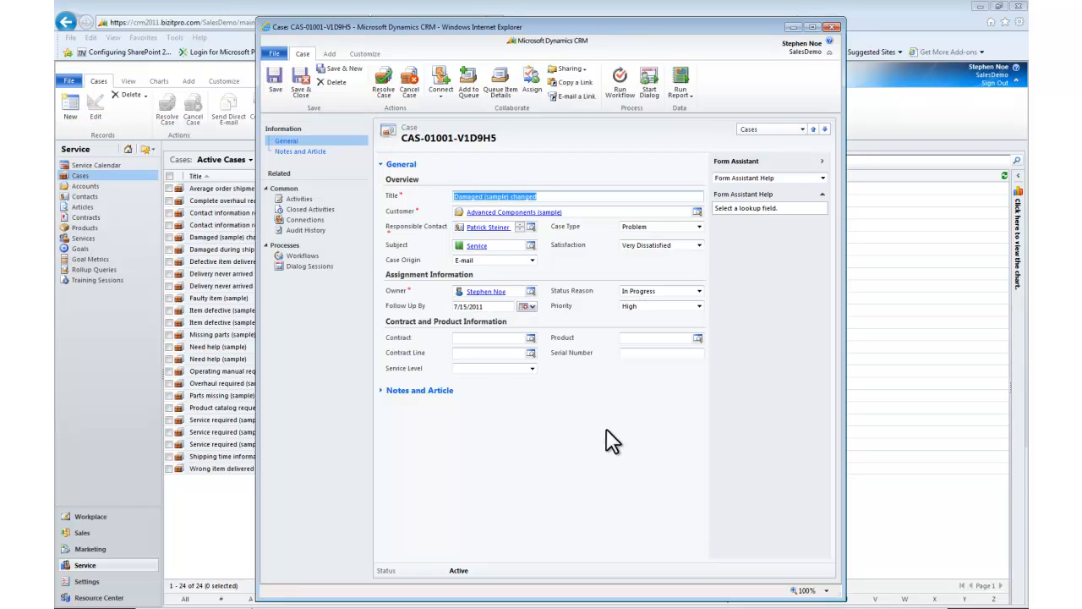
- Change the Case Type to Request and save the case
click(699, 227)
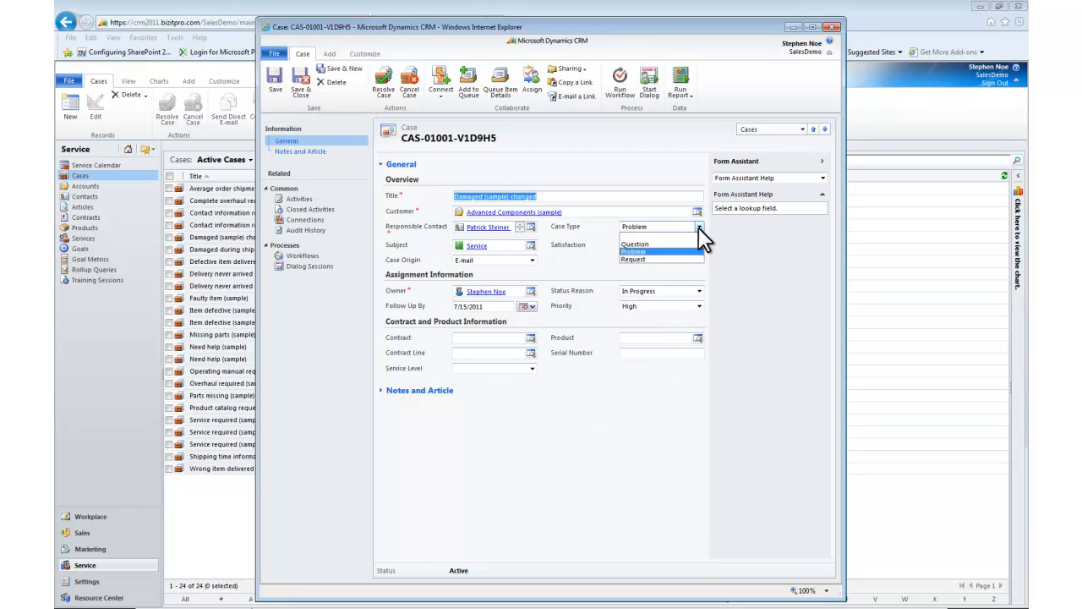
click(642, 257)
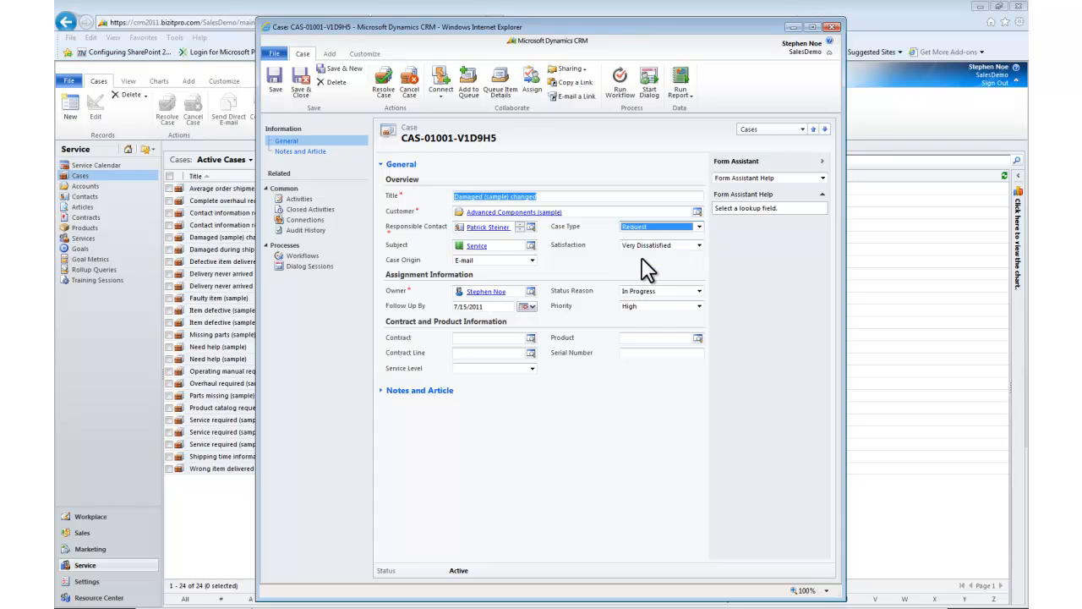
click(275, 78)
- Set the case's Satisfaction to Dissatisfied and save the record again
click(700, 246)
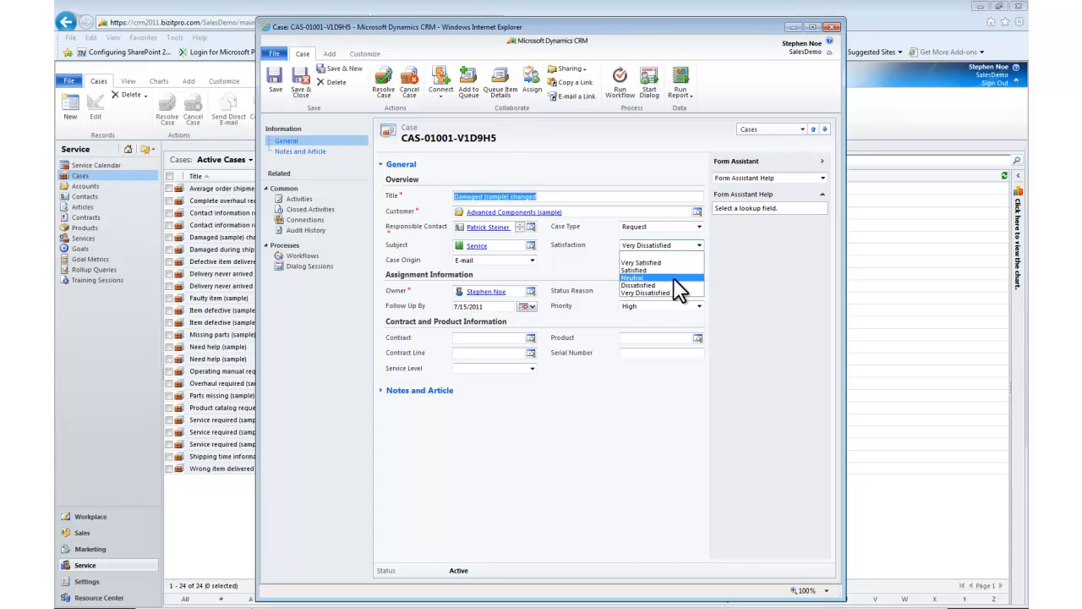
click(641, 286)
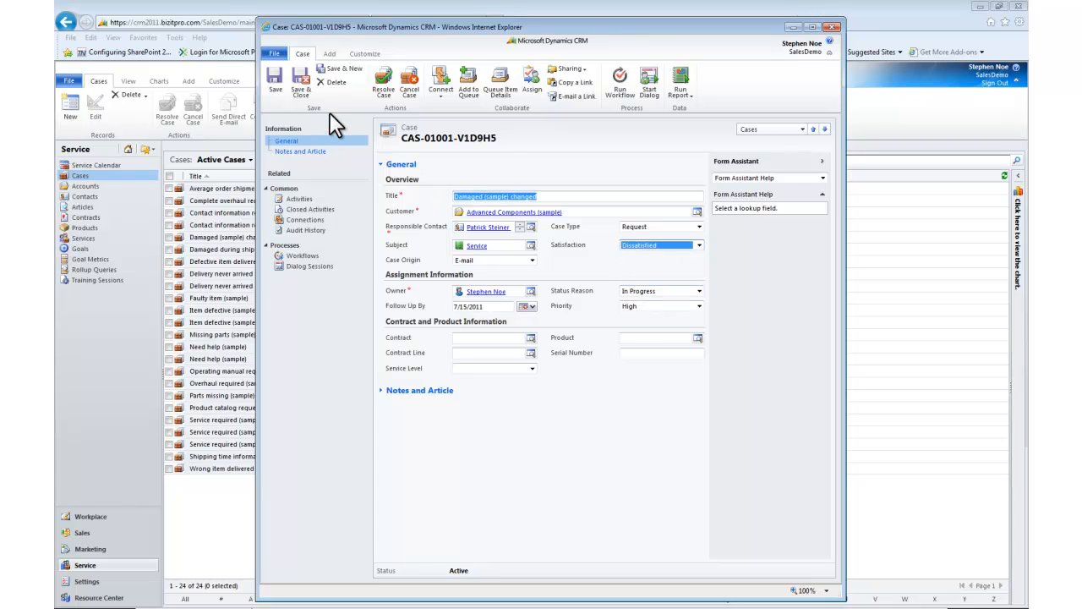
click(277, 82)
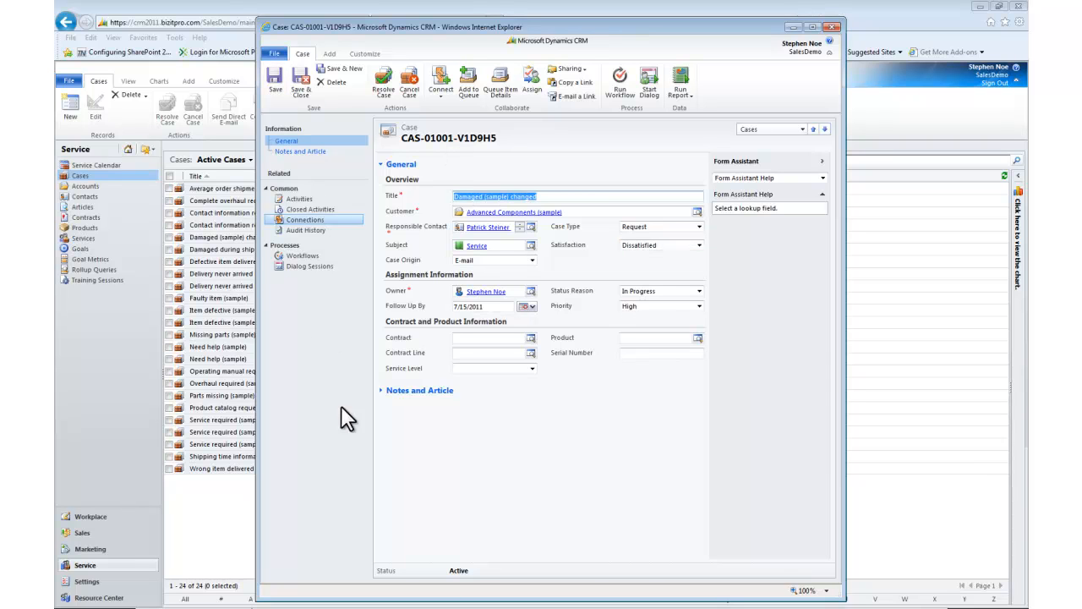
- View the case's audit history, inspect and close the details of the Priority and Satisfaction update, and widen the case window
click(301, 234)
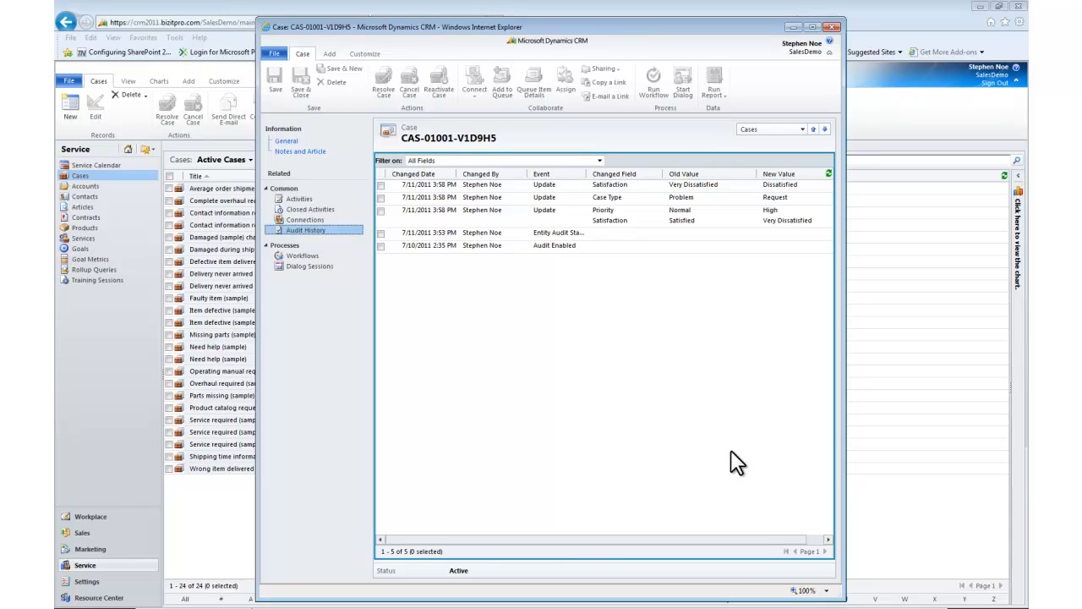
double_click(482, 215)
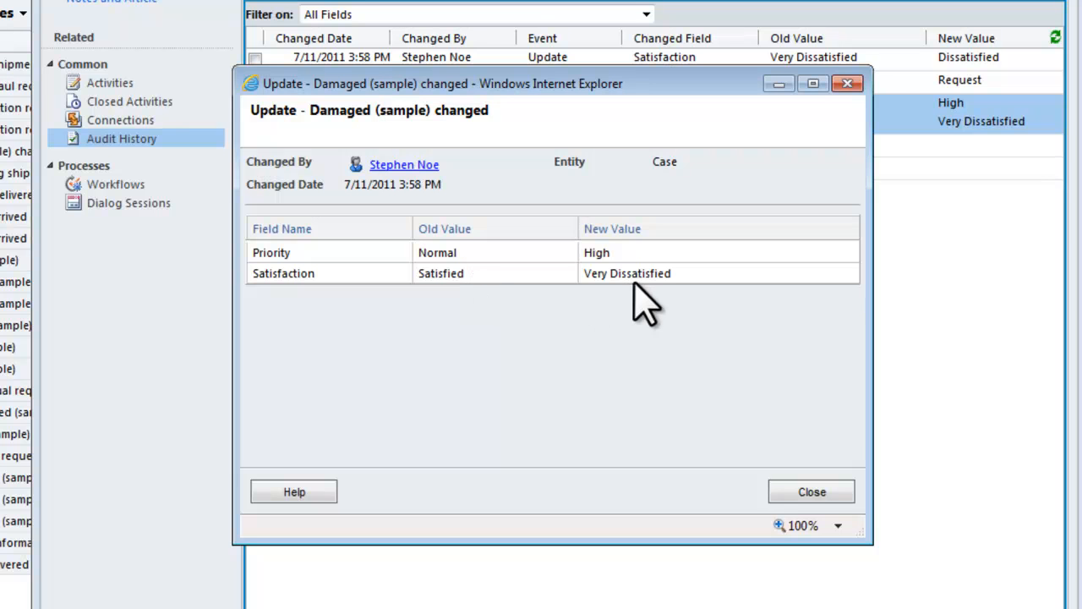
click(844, 505)
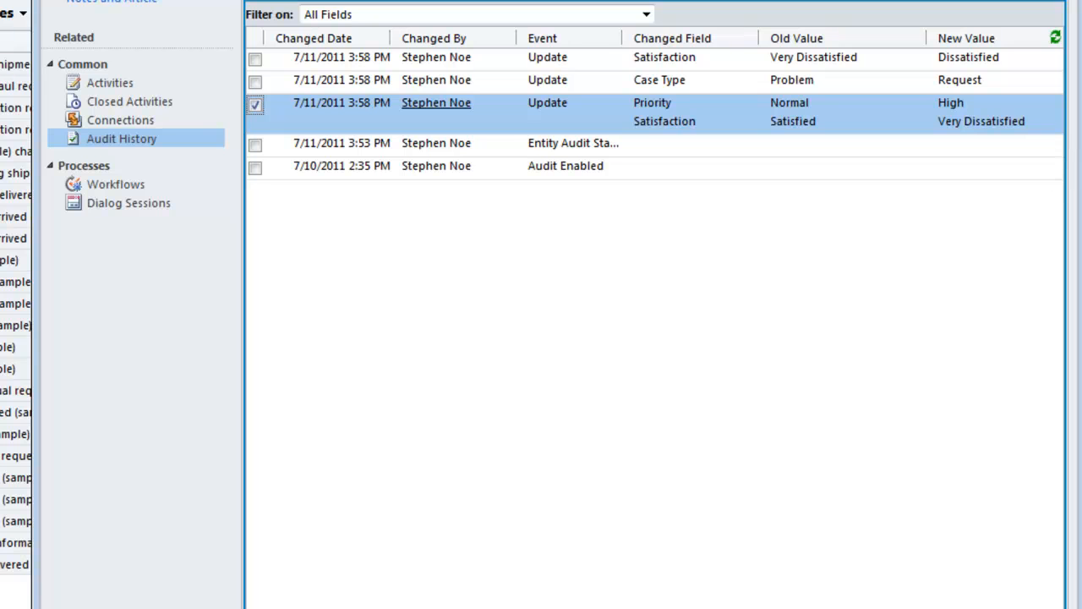
drag(1063, 145, 1081, 145)
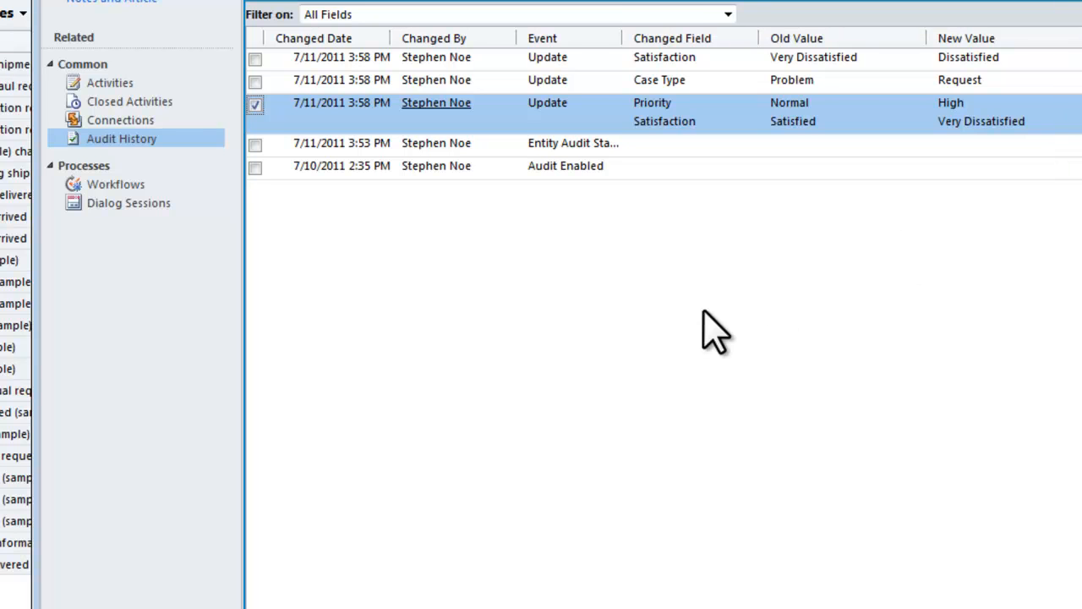